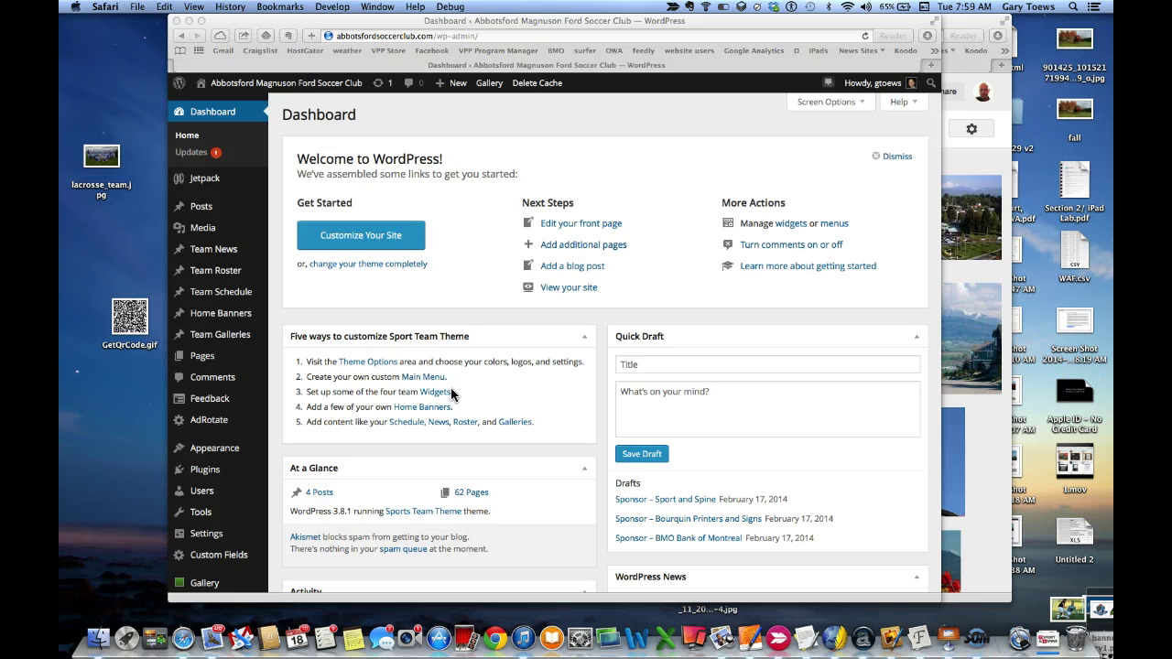
# Bring the WordPress browser forward and open AdRotate's Info page from the admin sidebar
pyautogui.click(495, 21)
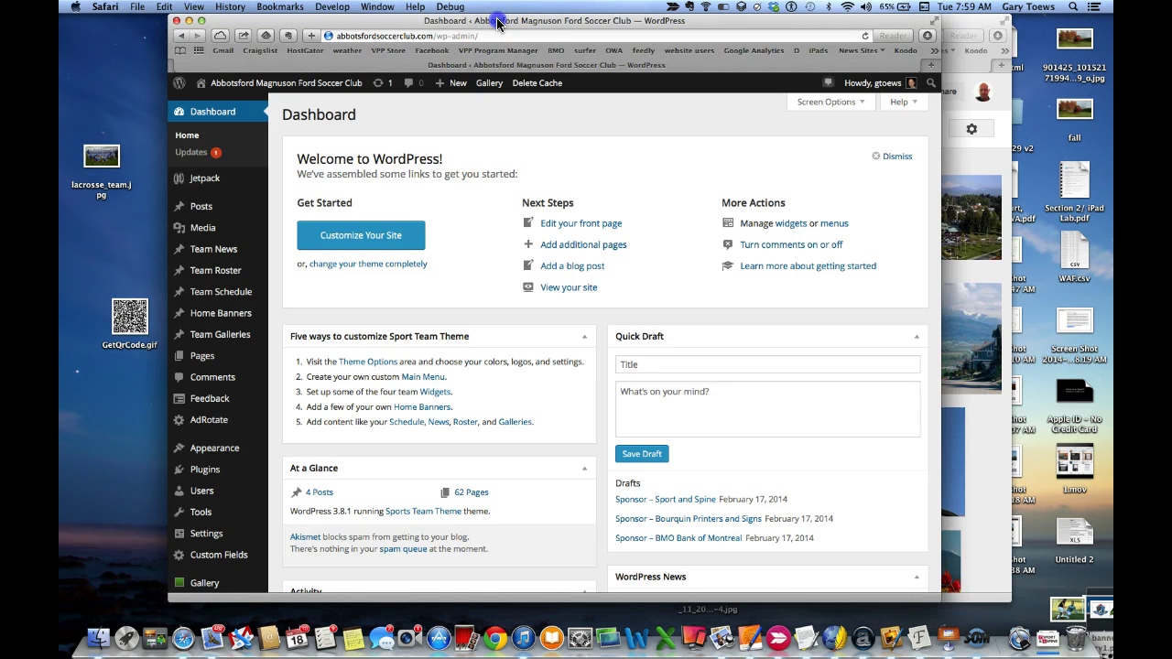
pyautogui.moveTo(498, 23); pyautogui.dragTo(507, 23)
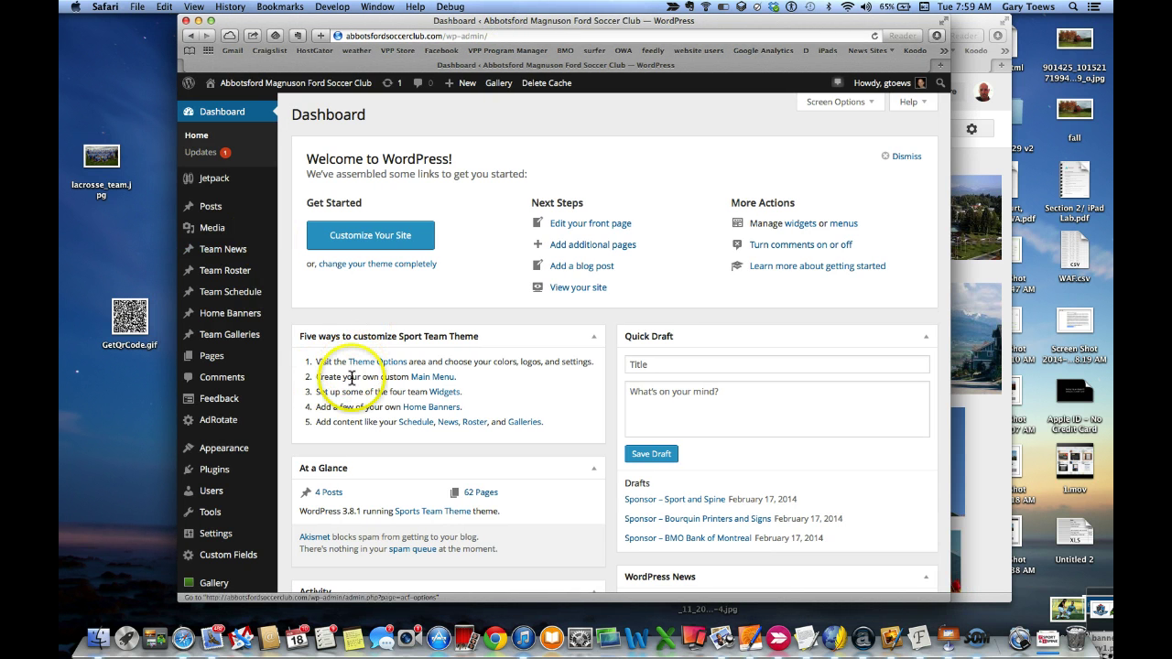
pyautogui.scroll(-3, 351, 378)
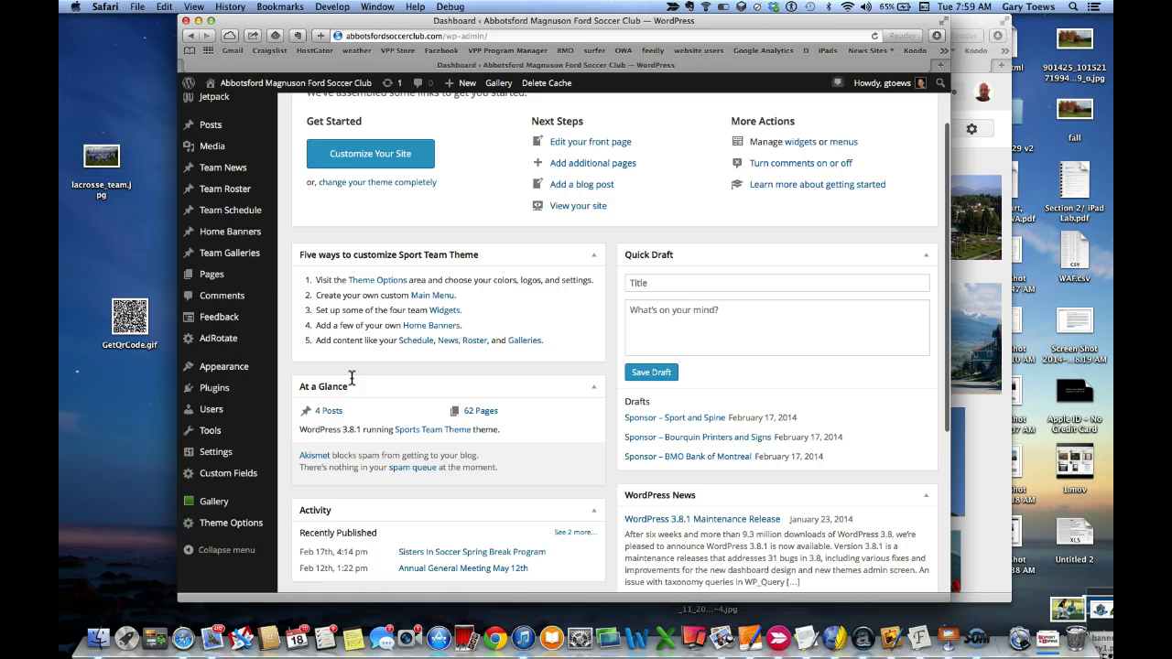
pyautogui.click(230, 338)
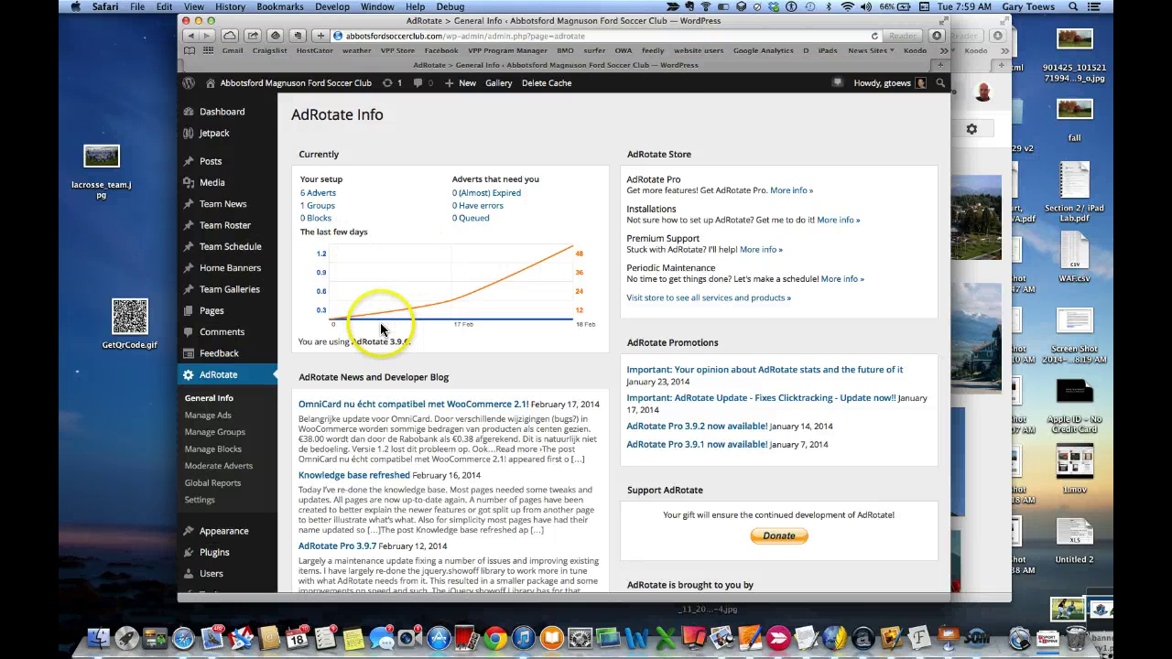
# Review the six active Class A Sponsors ads in Manage Ads, then bring up the 'city of abbotsford' image search
pyautogui.scroll(-5, 403, 348)
pyautogui.scroll(5, 423, 359)
pyautogui.scroll(-2, 423, 359)
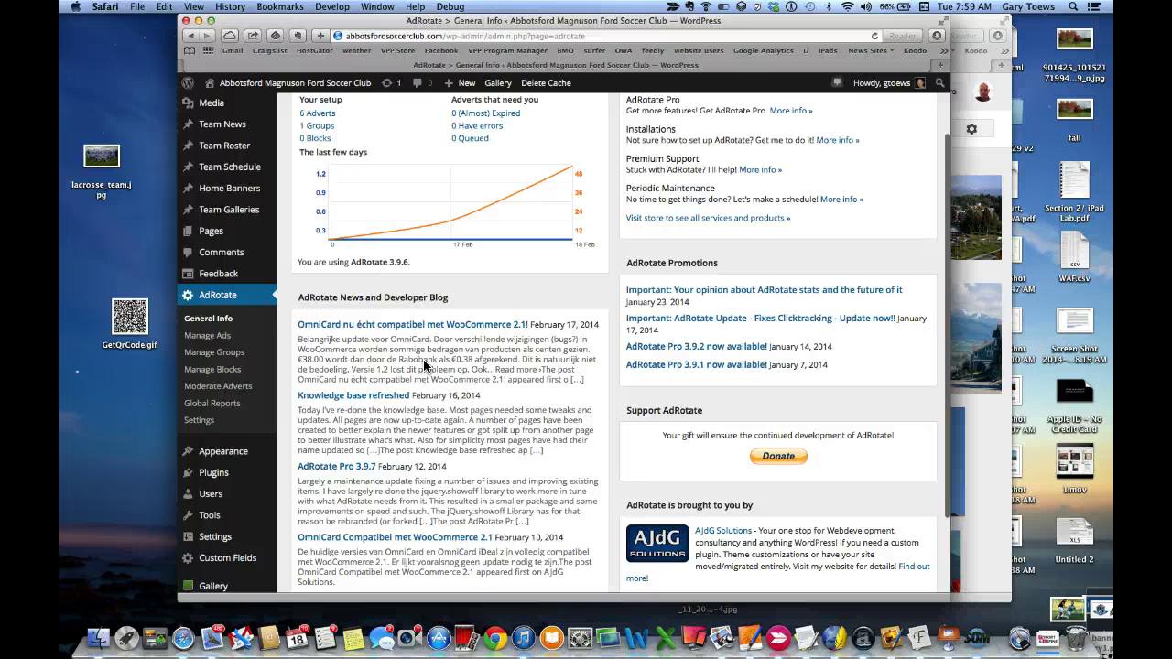
pyautogui.scroll(-1, 423, 359)
pyautogui.scroll(2, 396, 357)
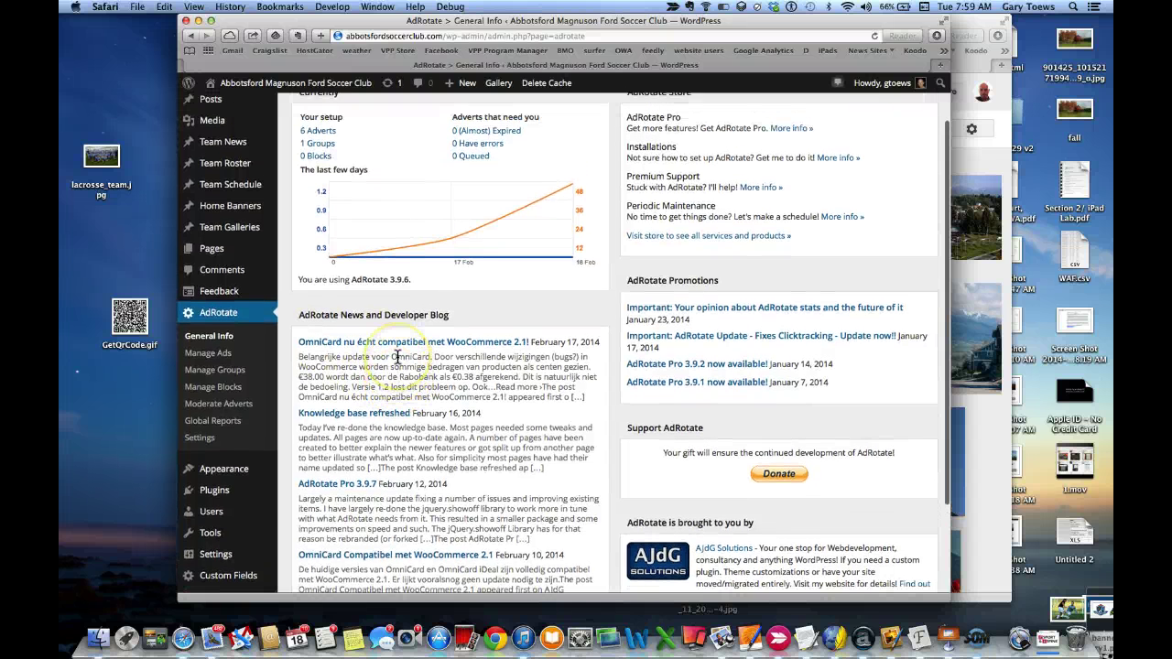
pyautogui.scroll(2, 397, 356)
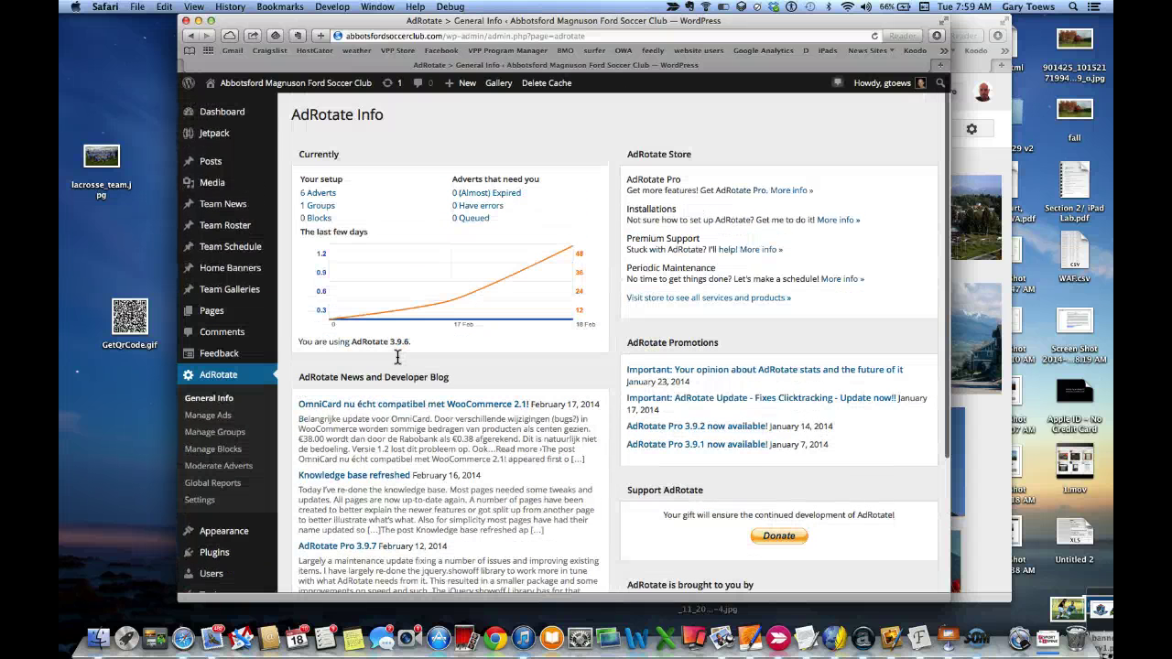
pyautogui.click(223, 419)
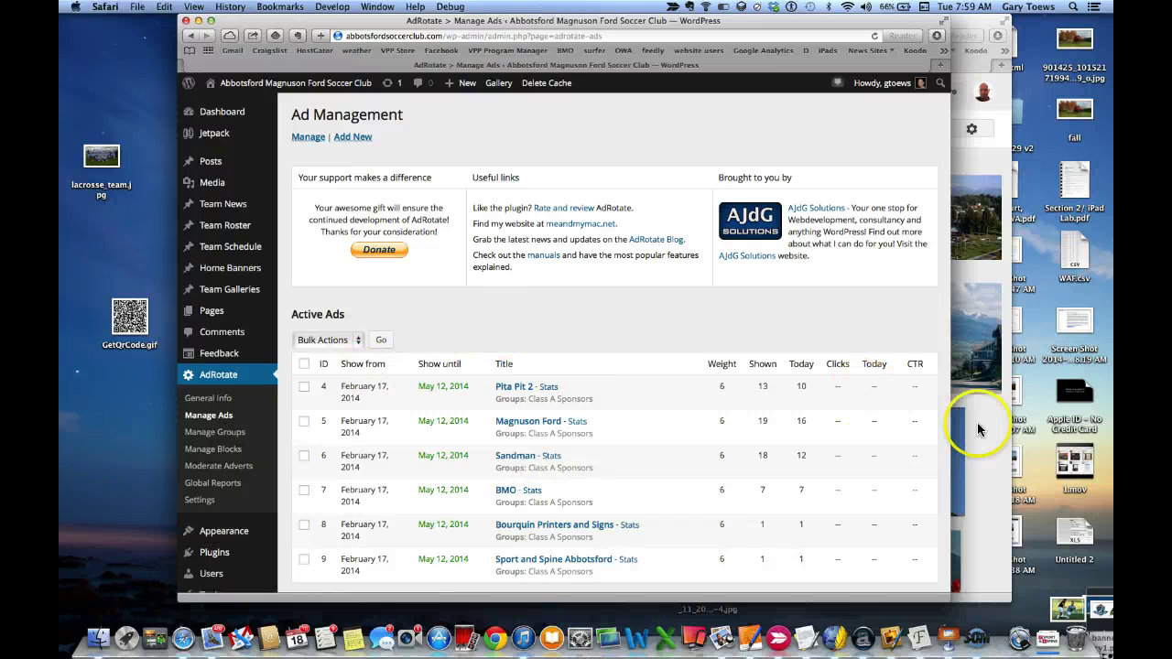
pyautogui.click(992, 454)
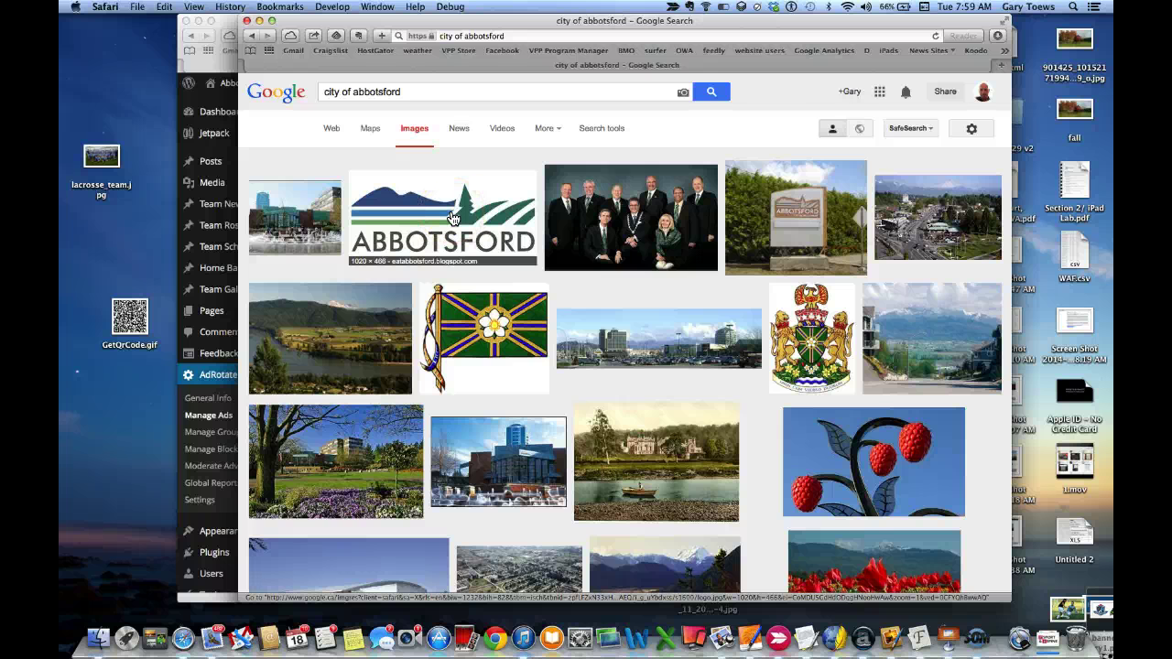
# Save the full-size Abbotsford logo to the desktop as logo-1.jpg and return to WordPress
pyautogui.click(453, 218)
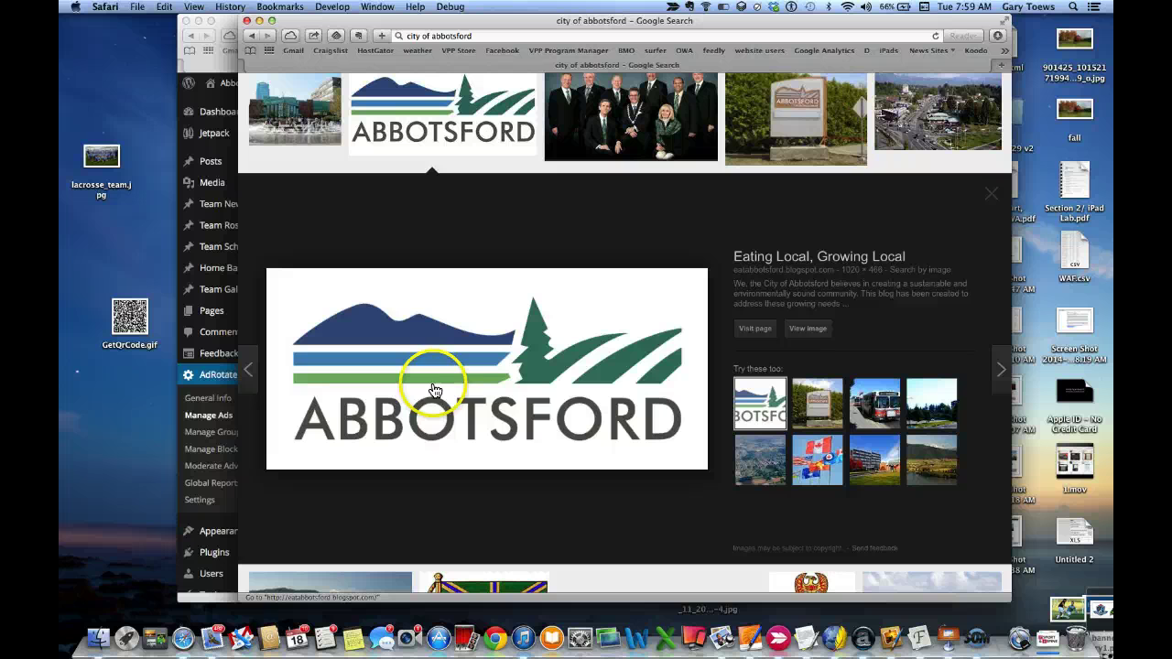
pyautogui.click(809, 332)
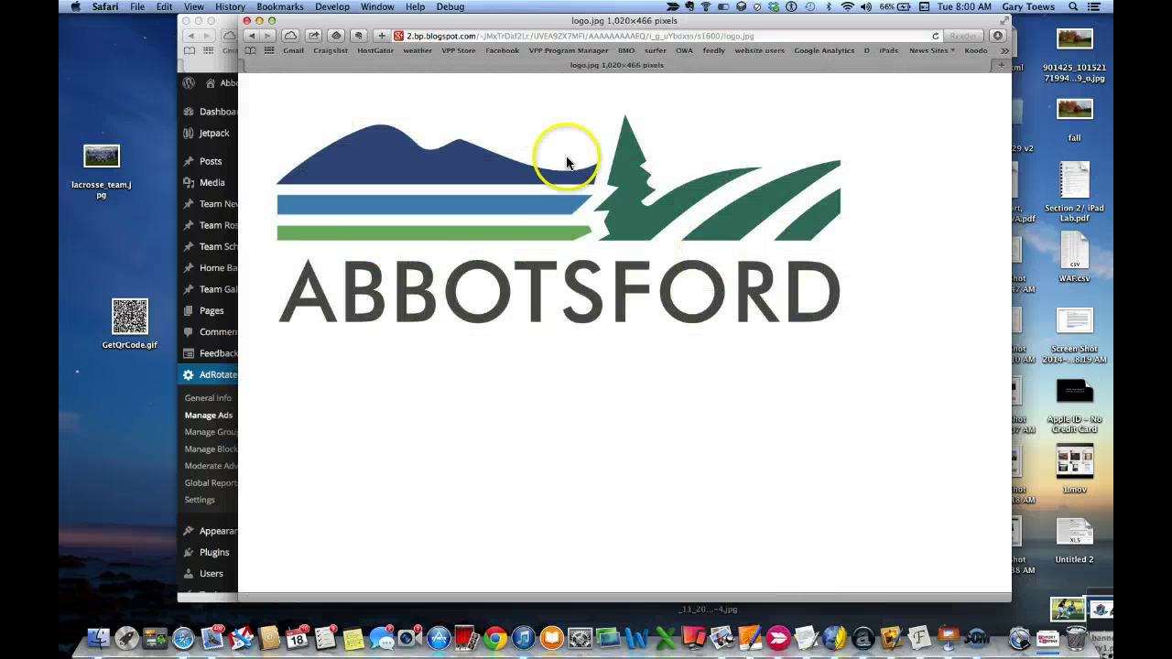
pyautogui.moveTo(479, 188); pyautogui.dragTo(113, 79)
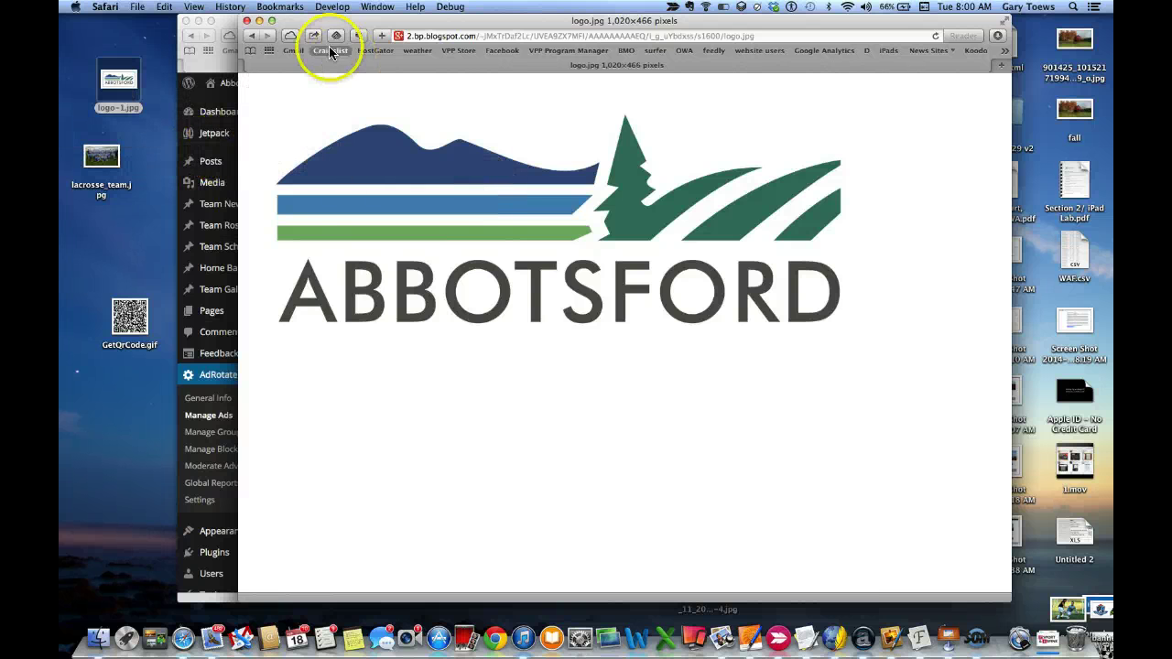
pyautogui.click(255, 36)
pyautogui.click(249, 37)
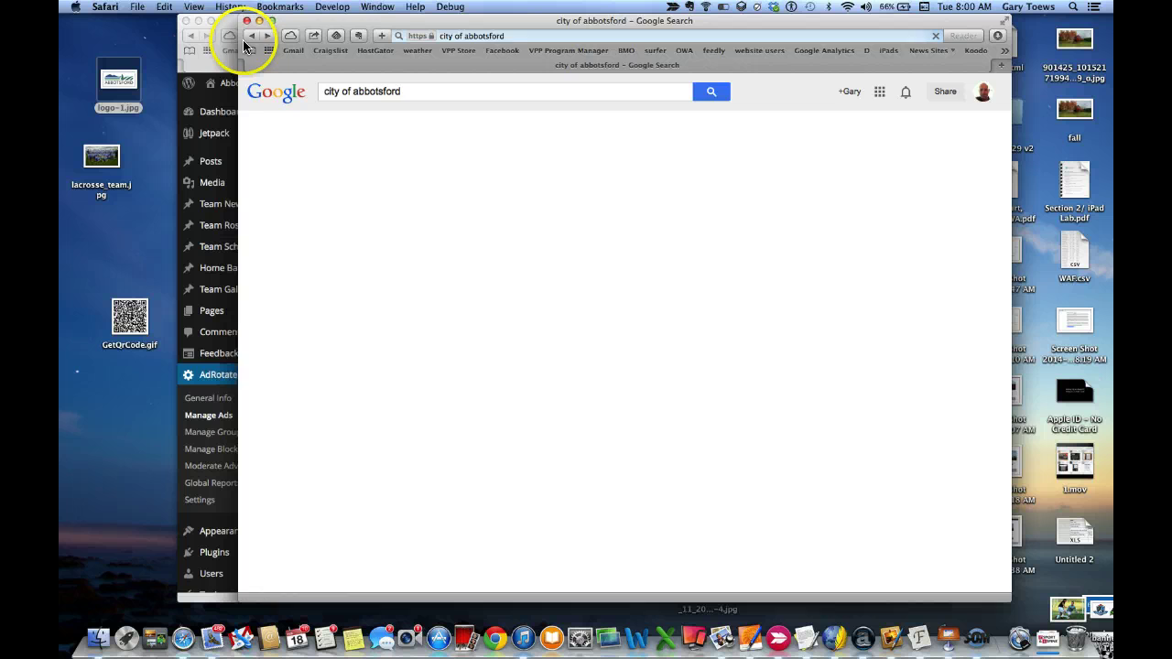
pyautogui.click(221, 19)
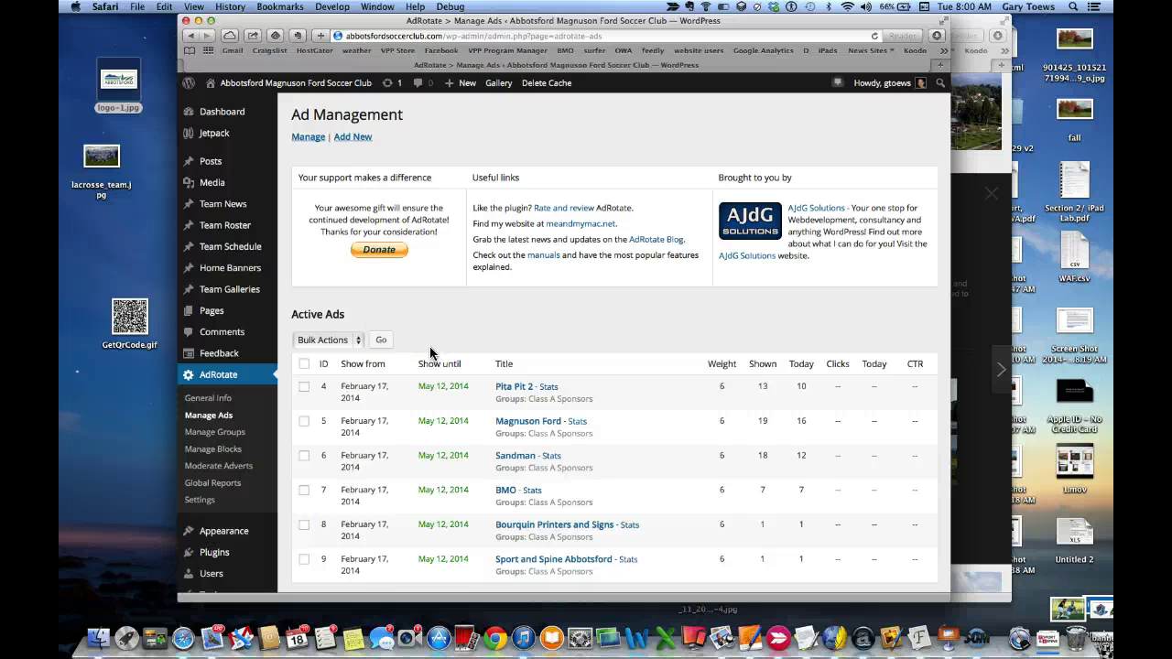
# Create a new post titled 'Sponsor - City of Abbotsford'
pyautogui.click(215, 165)
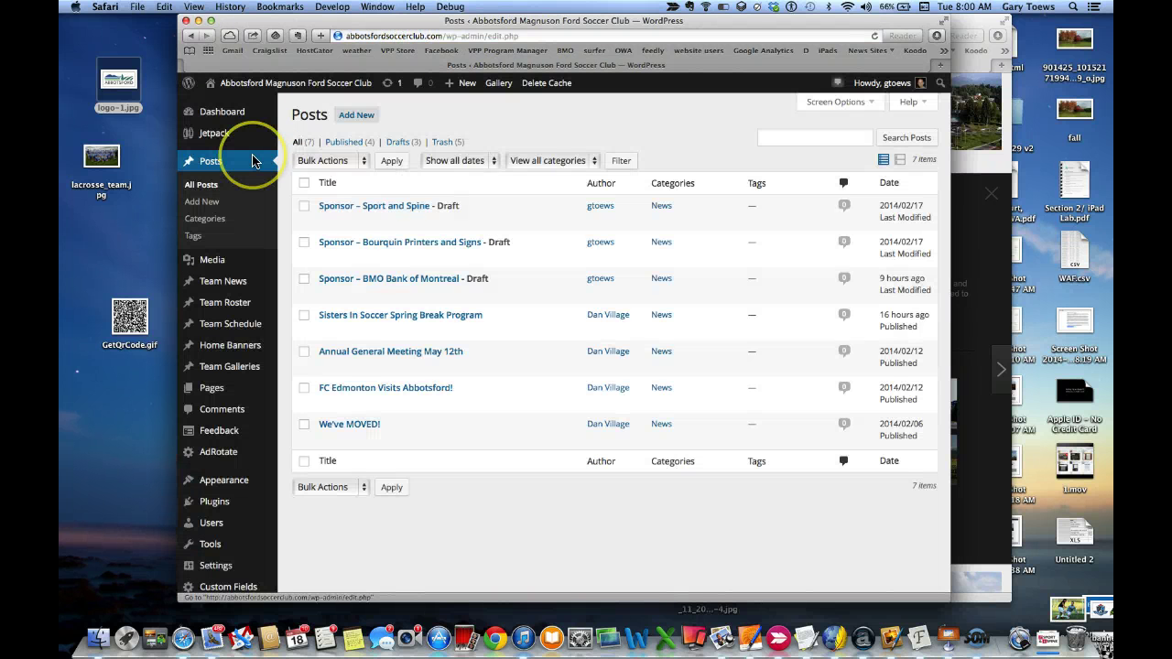
pyautogui.moveTo(463, 84)
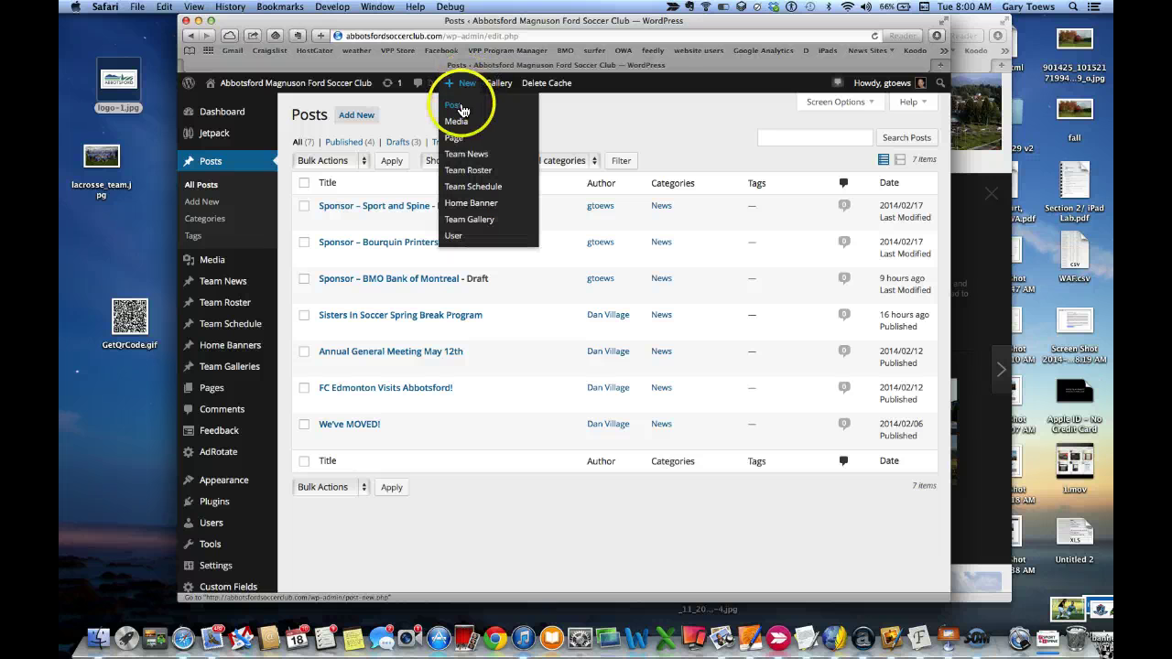
pyautogui.click(463, 108)
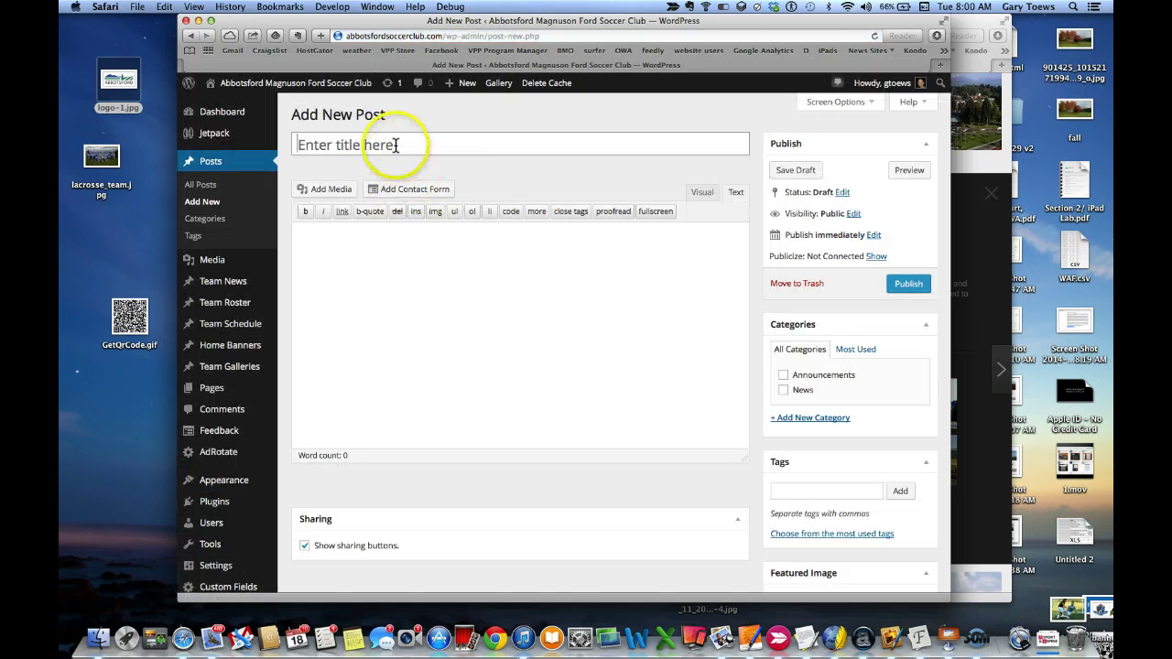
pyautogui.click(395, 144)
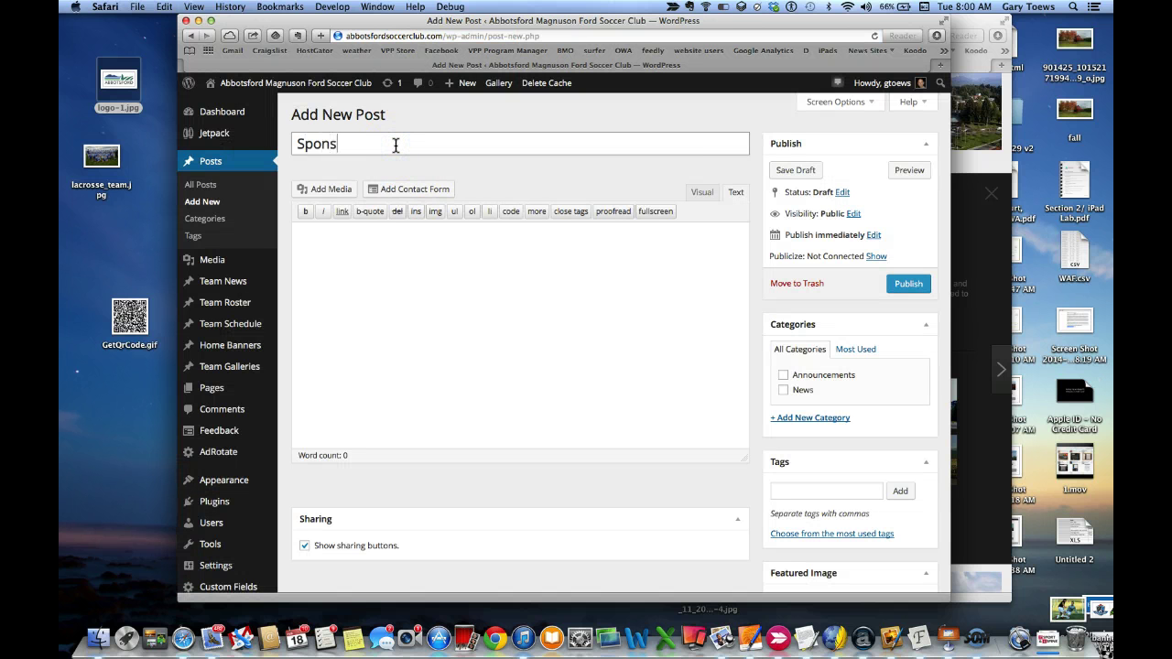
pyautogui.write('Sponsor')
pyautogui.click(412, 231)
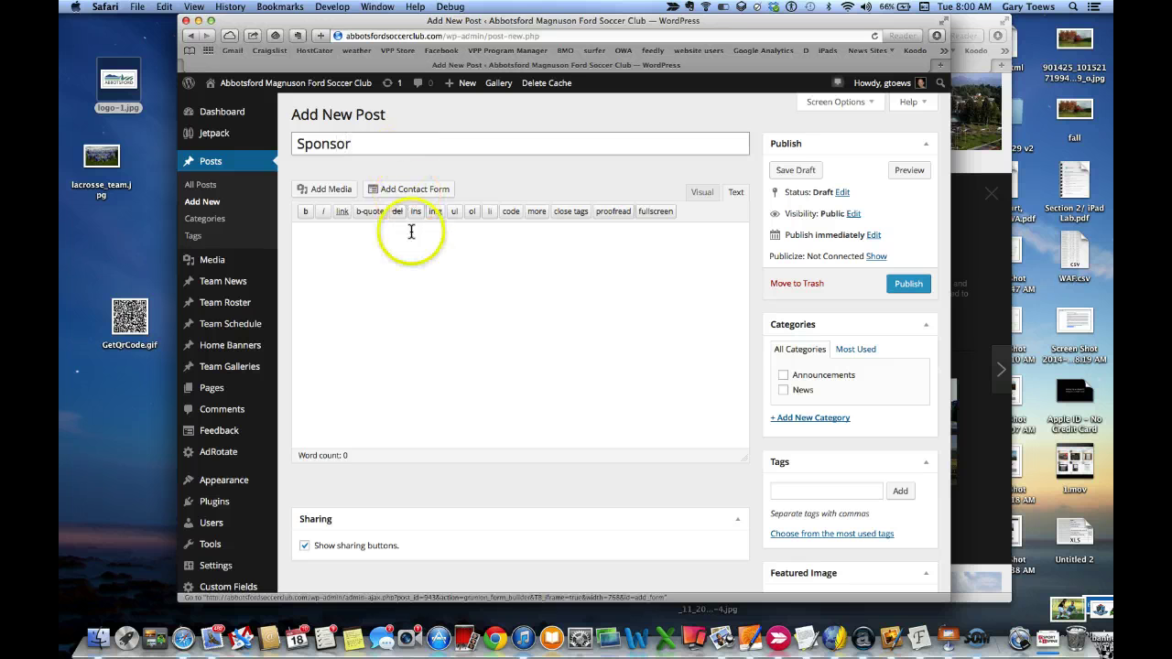
pyautogui.click(392, 142)
pyautogui.write('- City')
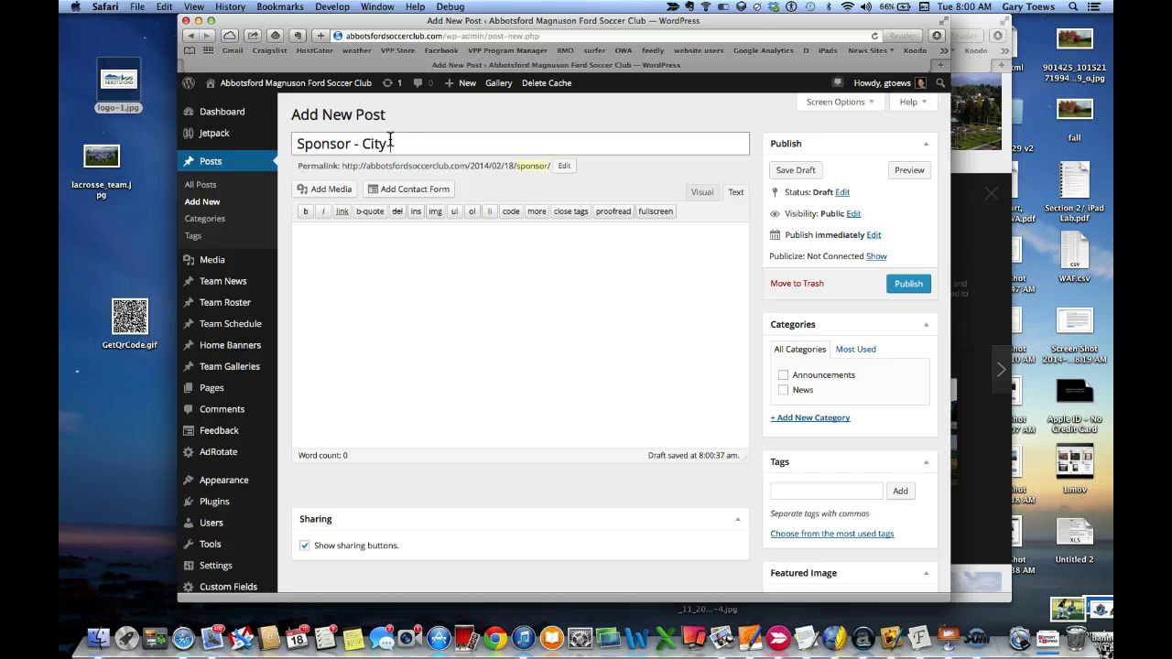
pyautogui.write(' of Abbotsford')
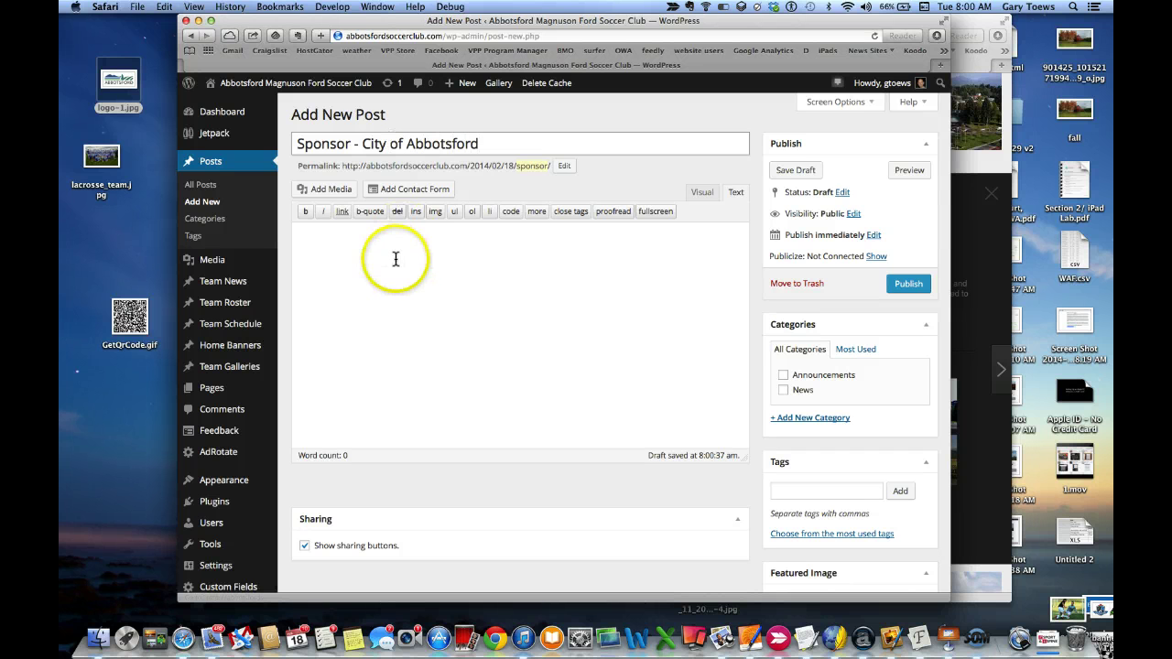
pyautogui.click(393, 257)
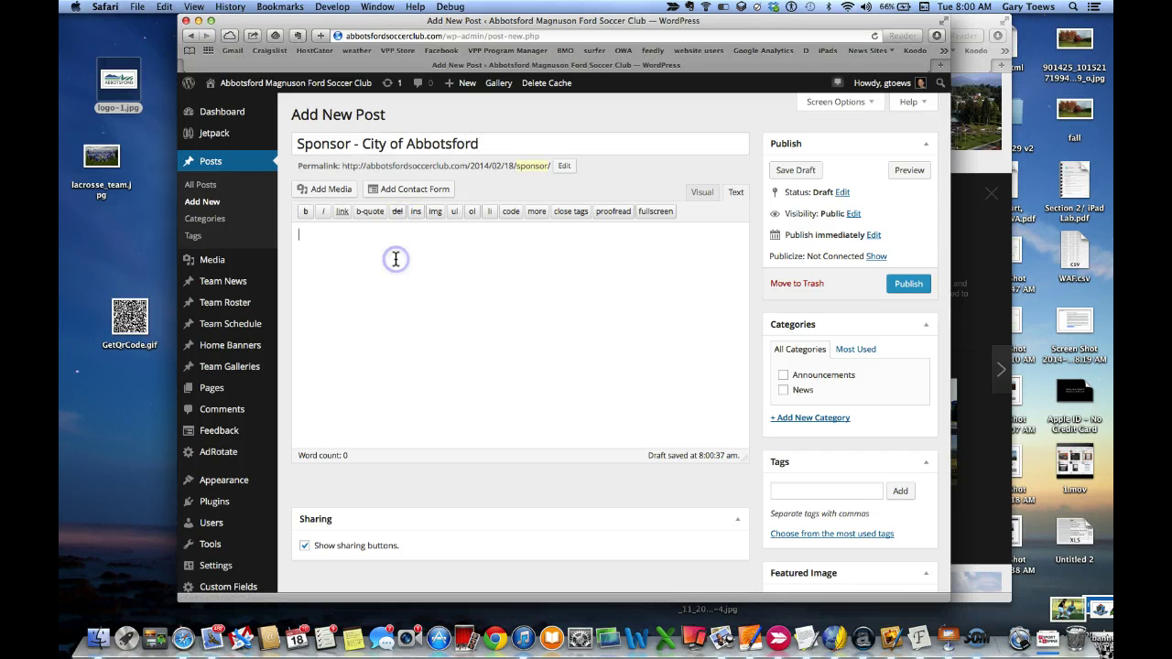
# Upload logo-1.jpg through Add Media and insert it into the post at Medium size, 300 × 137
pyautogui.click(323, 192)
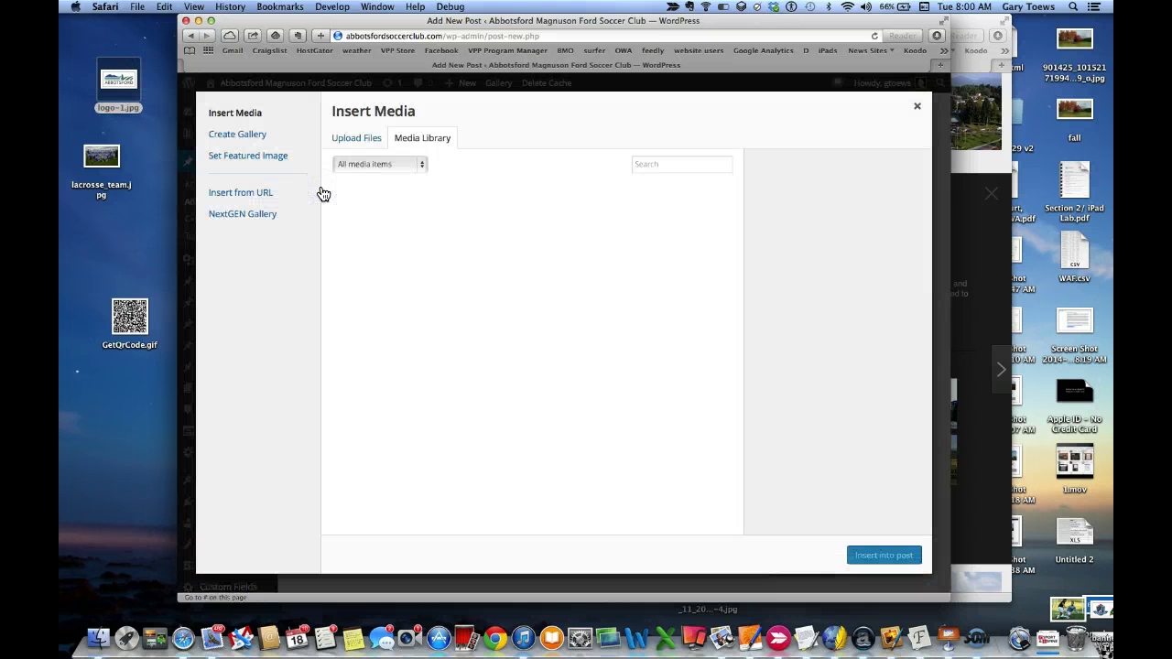
pyautogui.click(359, 143)
pyautogui.moveTo(119, 80); pyautogui.dragTo(646, 322)
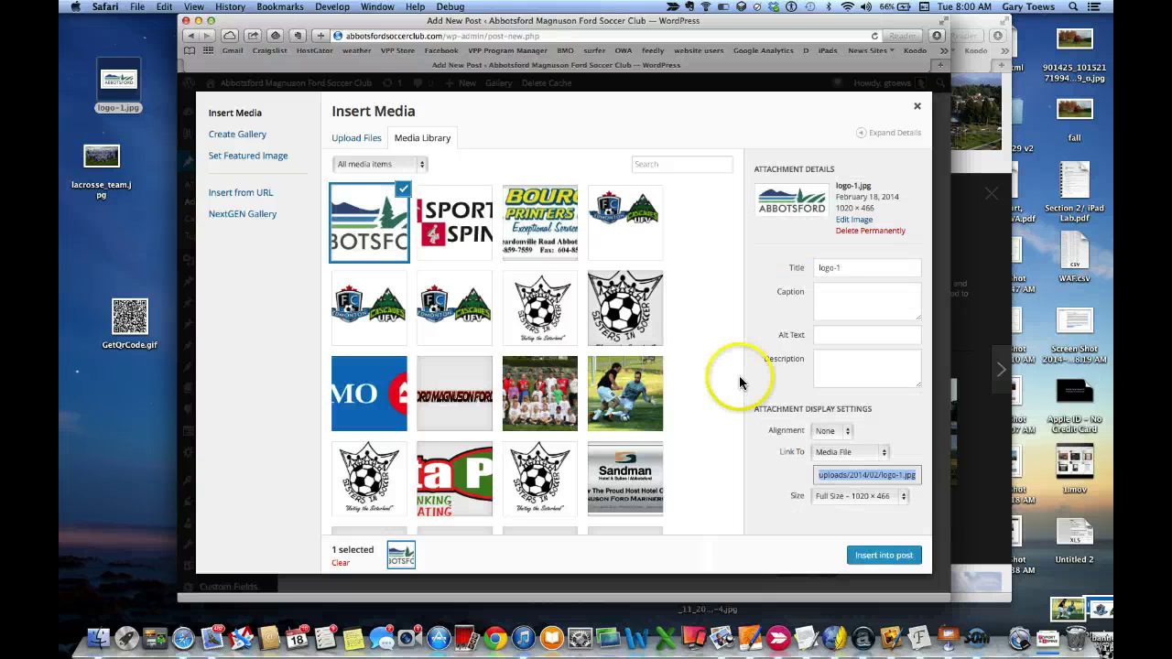
pyautogui.click(902, 499)
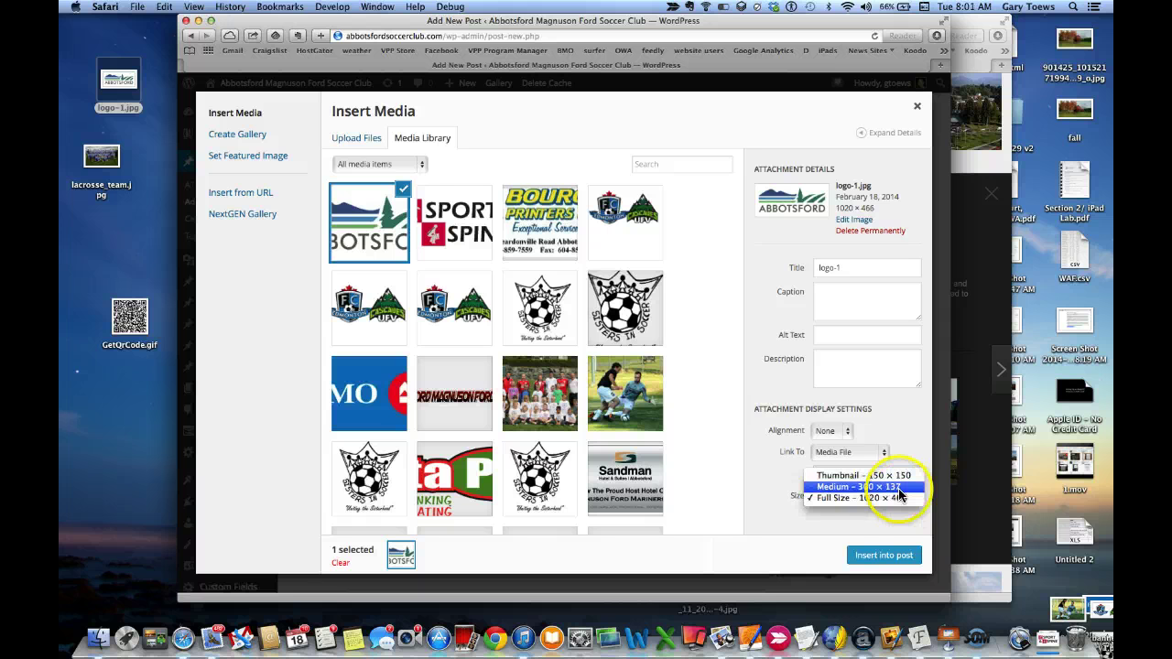
pyautogui.click(900, 490)
pyautogui.click(837, 494)
pyautogui.click(882, 497)
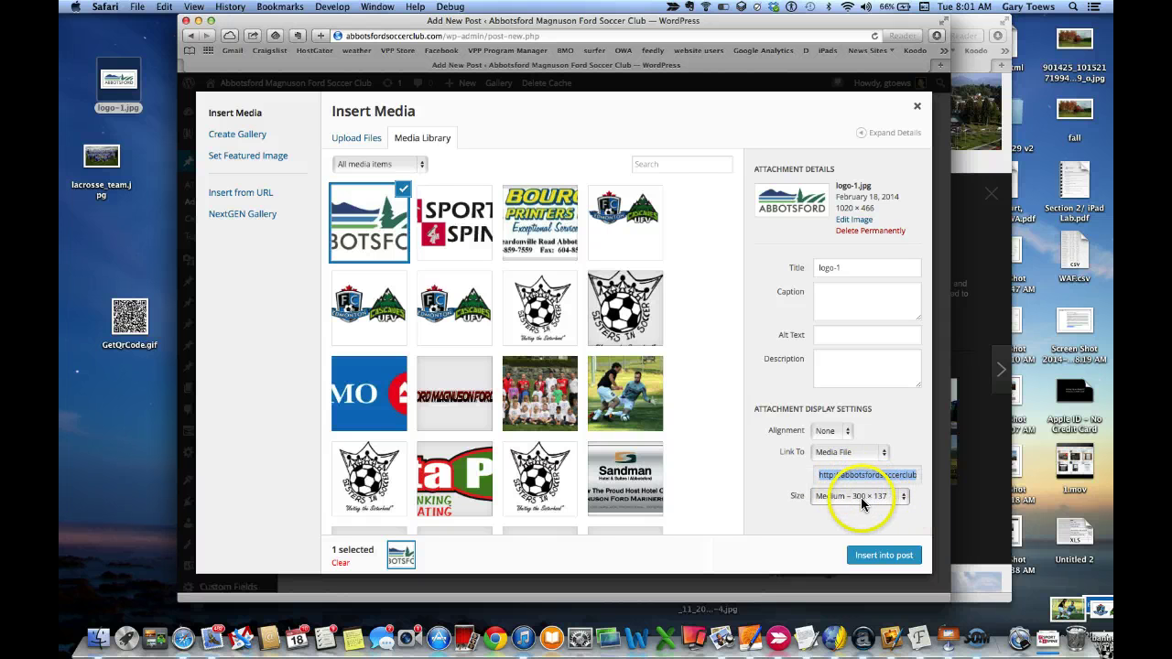
pyautogui.click(877, 556)
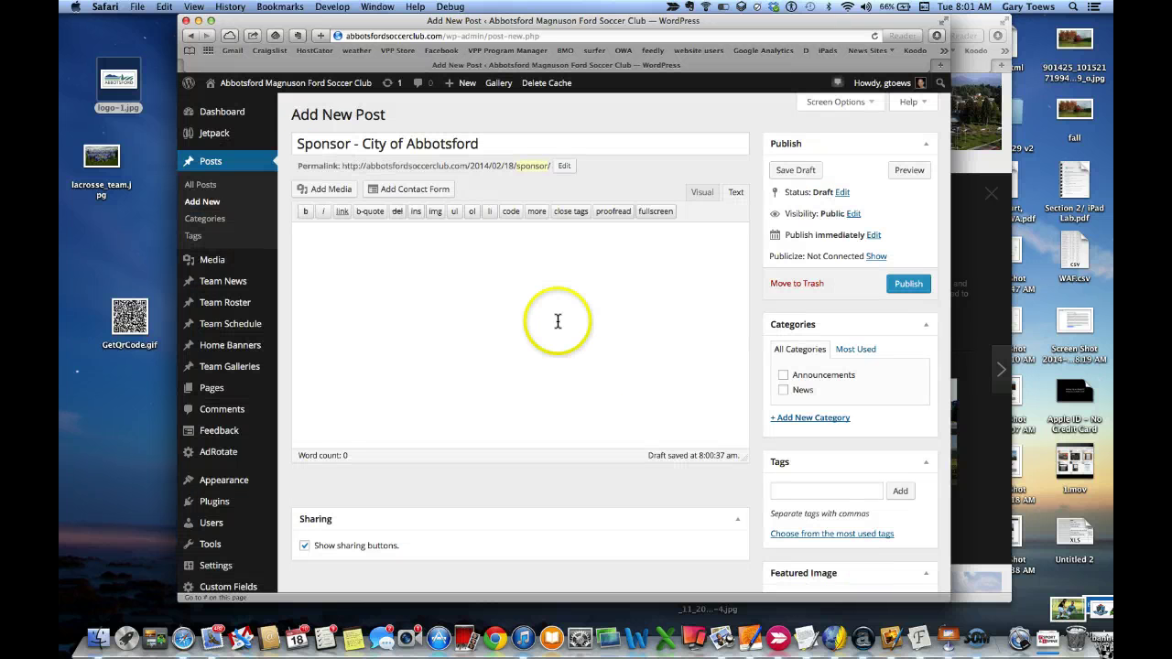
pyautogui.click(702, 196)
pyautogui.click(436, 308)
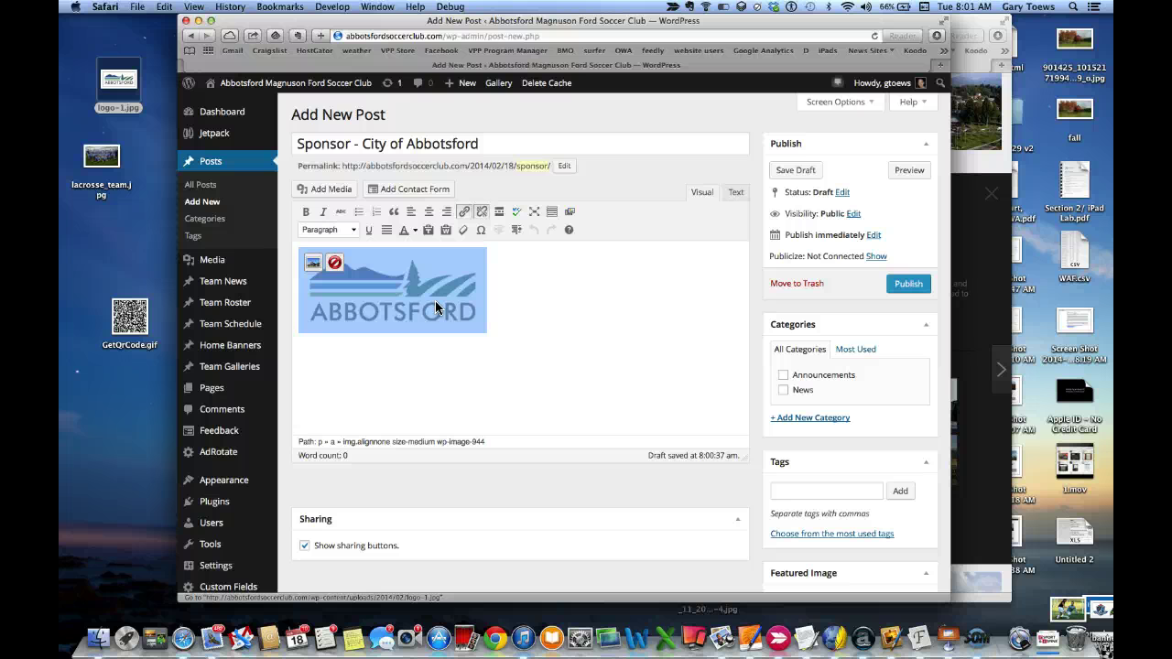
pyautogui.click(976, 37)
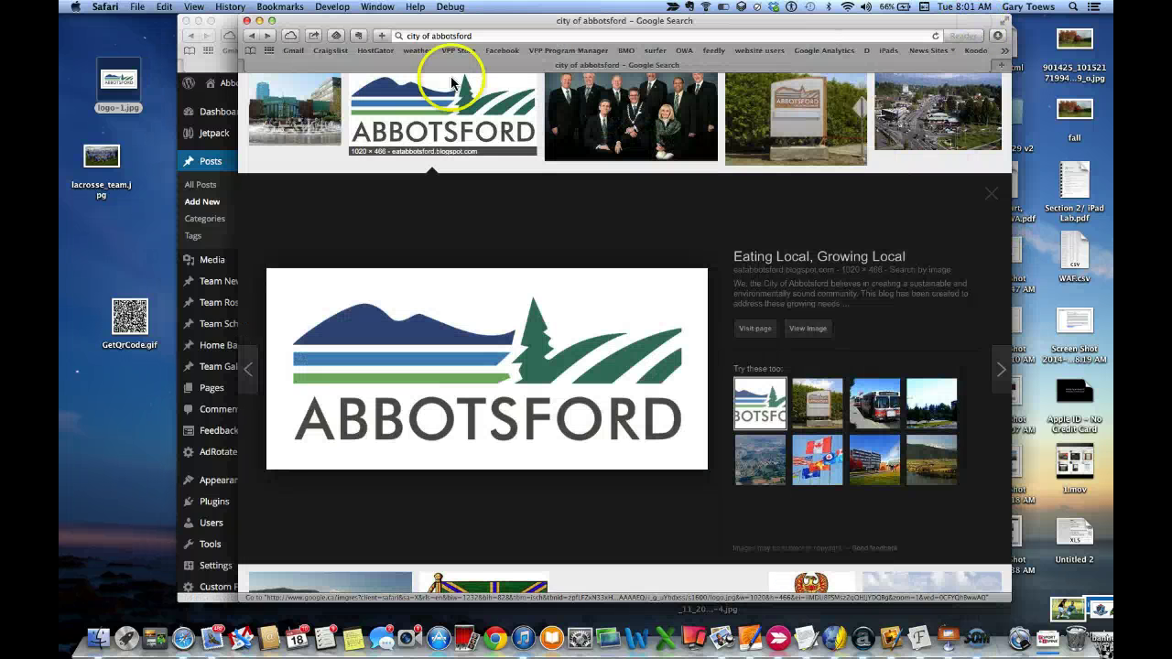
pyautogui.click(256, 40)
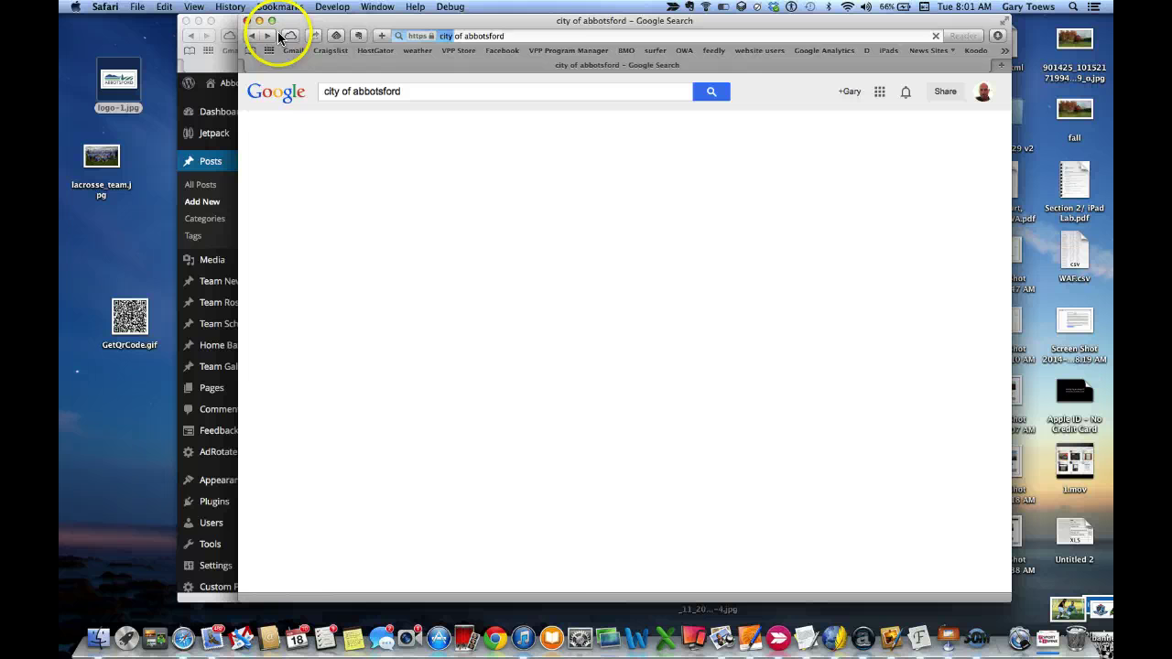
pyautogui.click(400, 198)
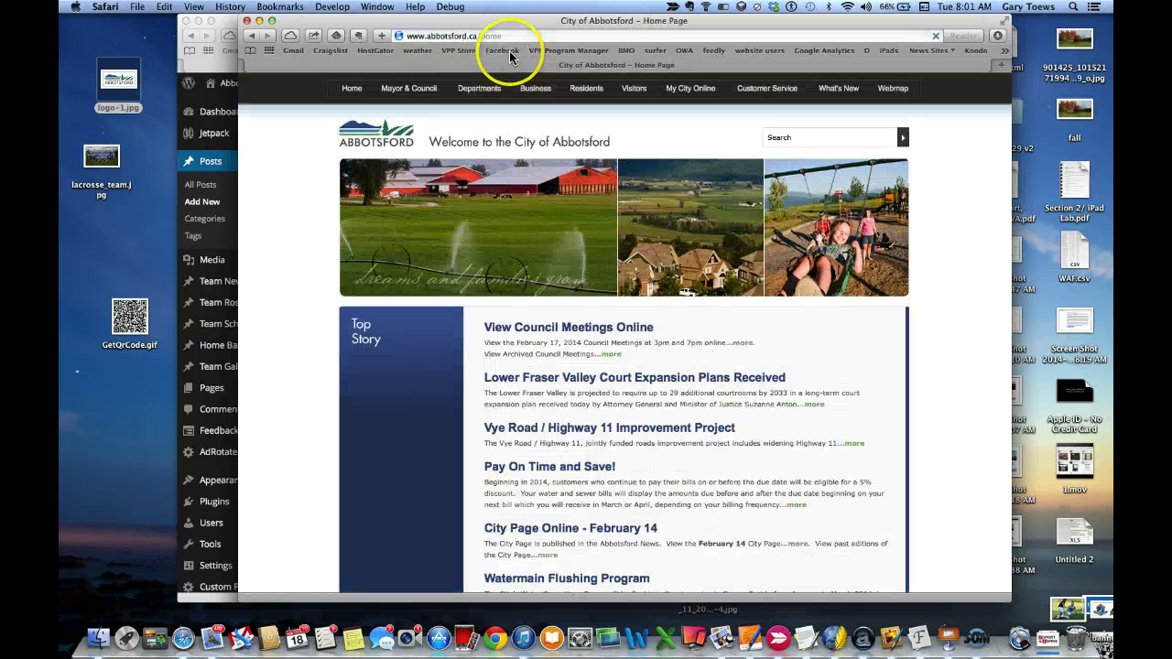
pyautogui.click(440, 35)
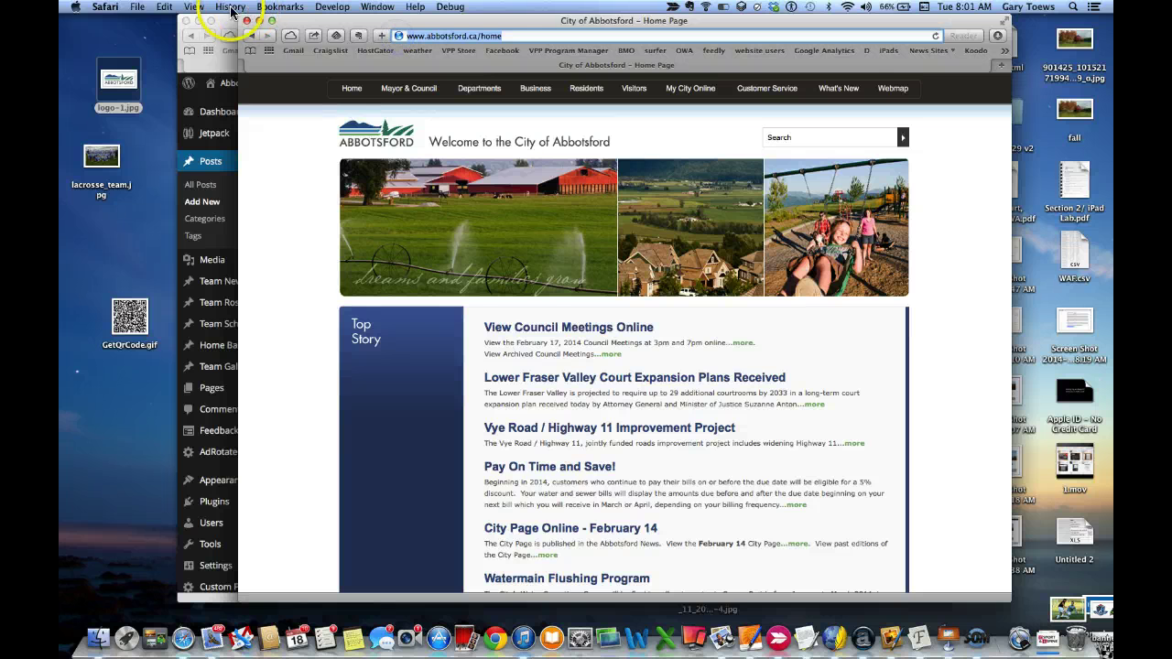
pyautogui.click(164, 6)
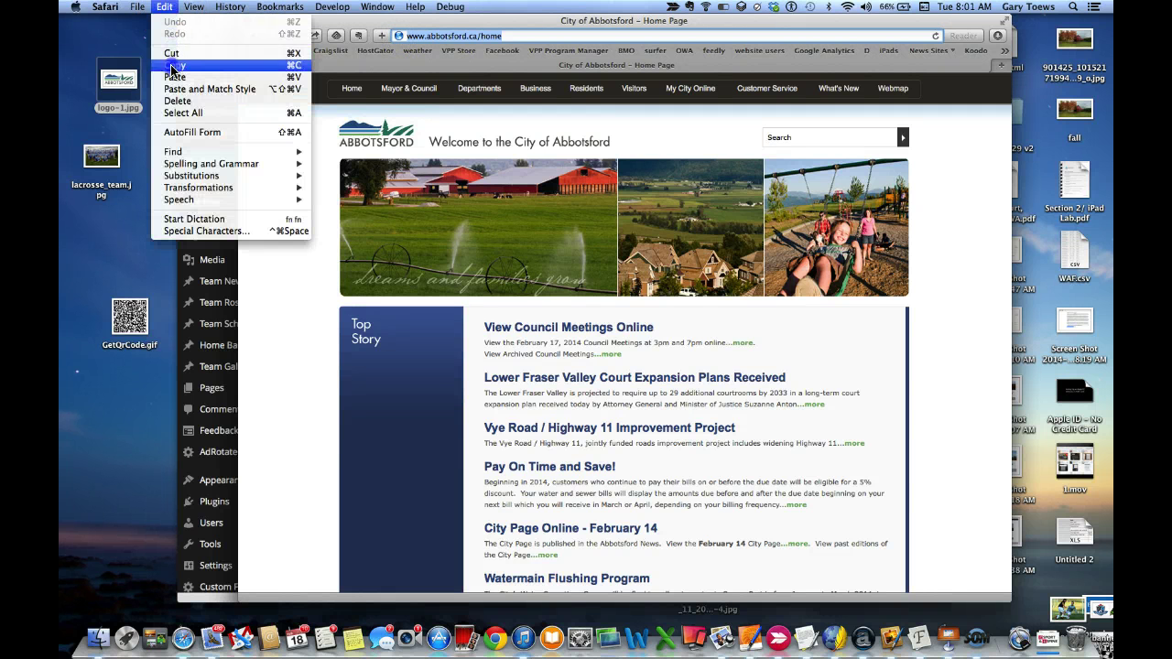
pyautogui.click(174, 65)
pyautogui.moveTo(317, 36); pyautogui.dragTo(669, 261)
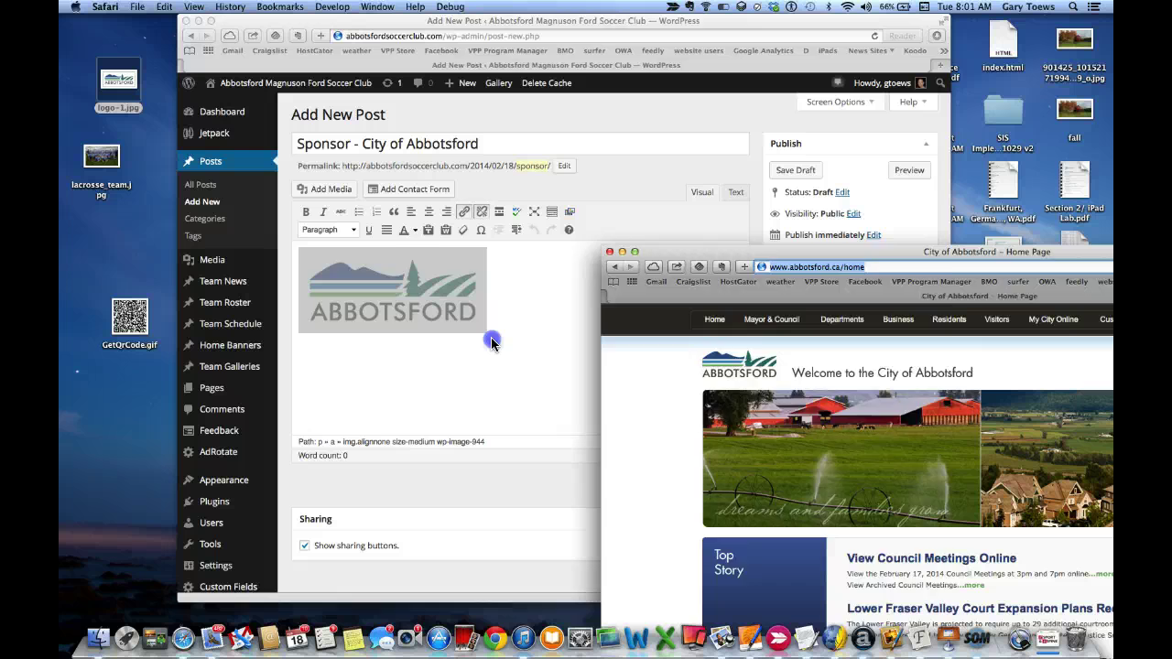
pyautogui.click(483, 332)
pyautogui.click(353, 291)
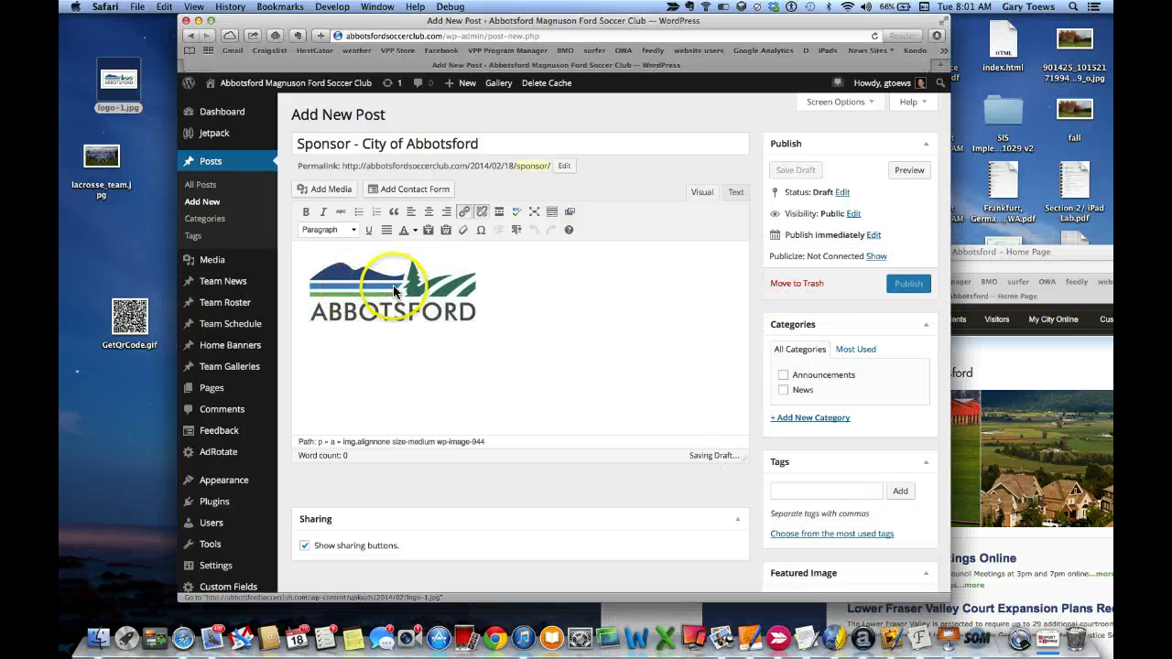
pyautogui.doubleClick(394, 291)
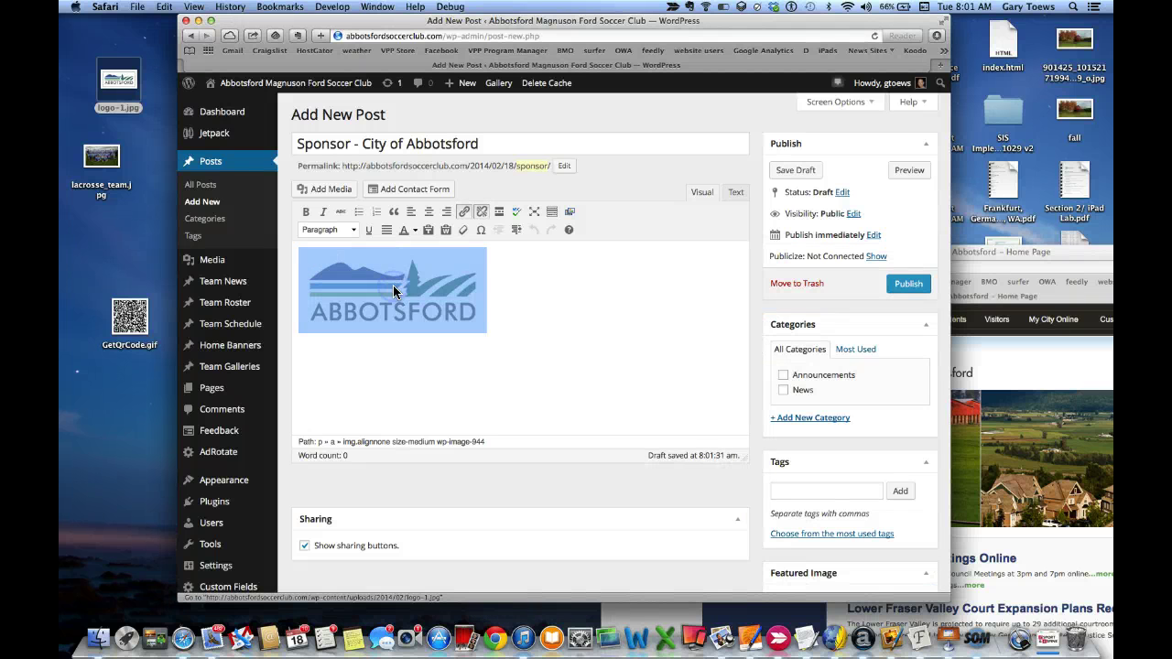
pyautogui.click(466, 214)
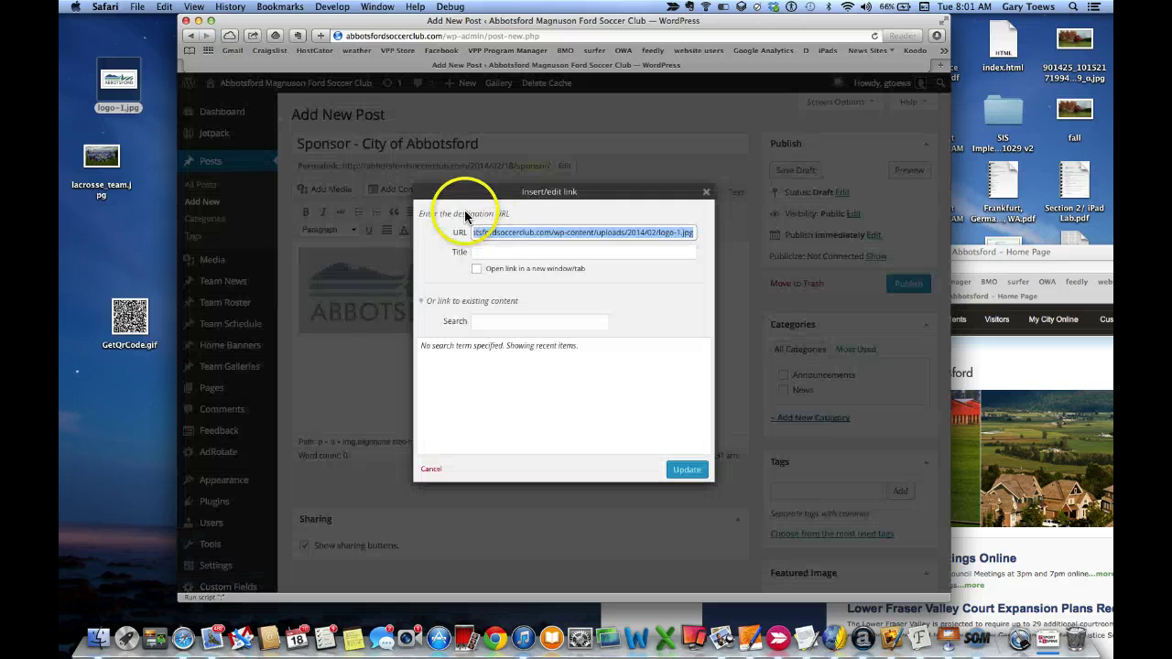
pyautogui.press('super+v')
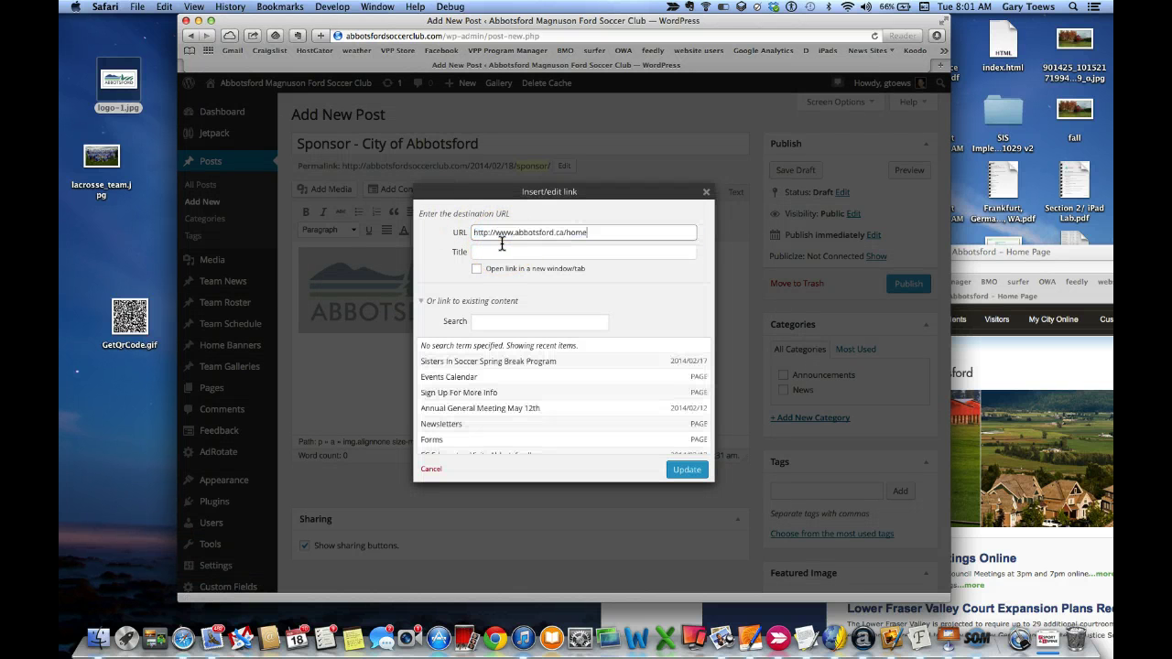
pyautogui.click(686, 469)
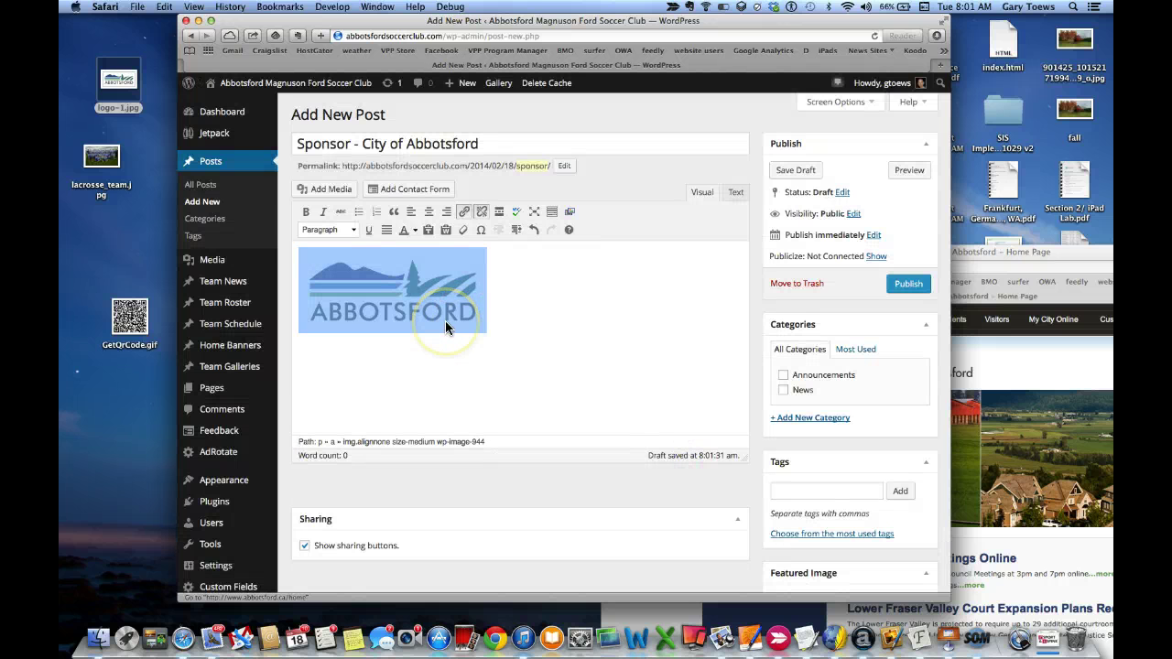
# Deselect the logo and save the post as a draft
pyautogui.click(518, 314)
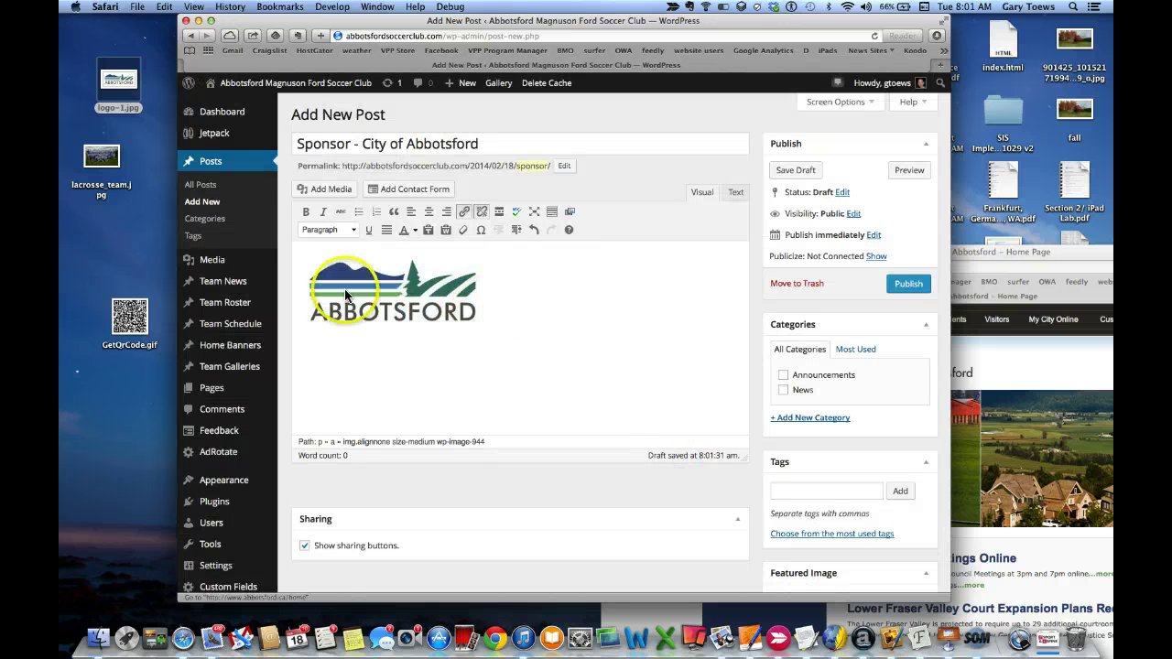
pyautogui.click(470, 312)
pyautogui.click(669, 285)
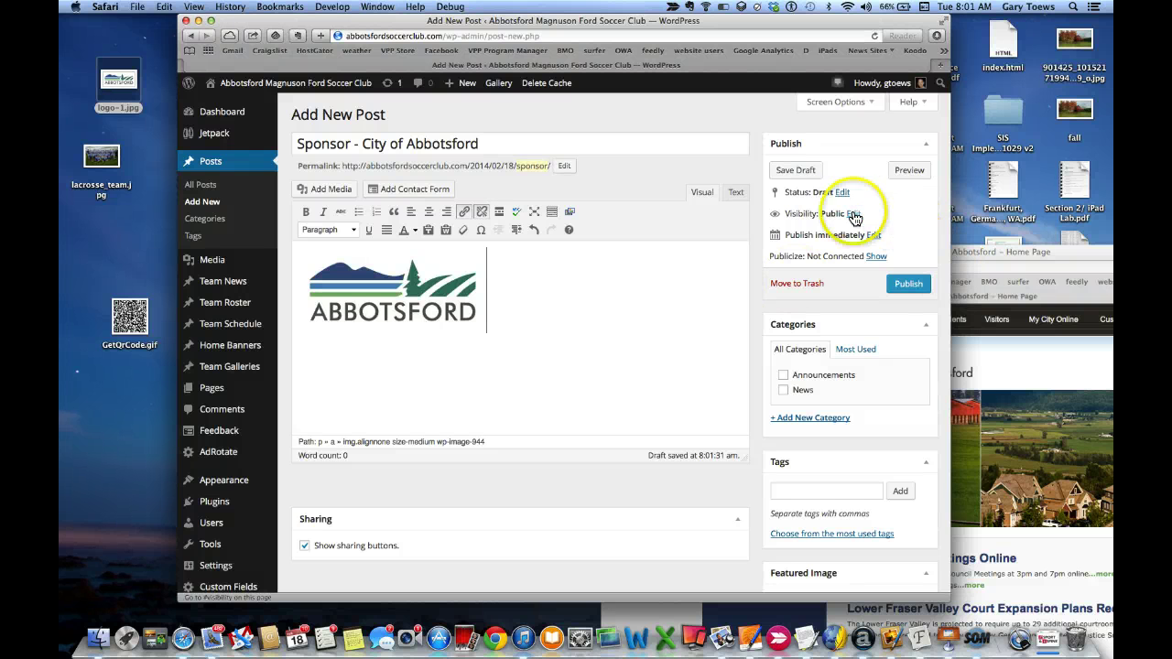
pyautogui.click(796, 171)
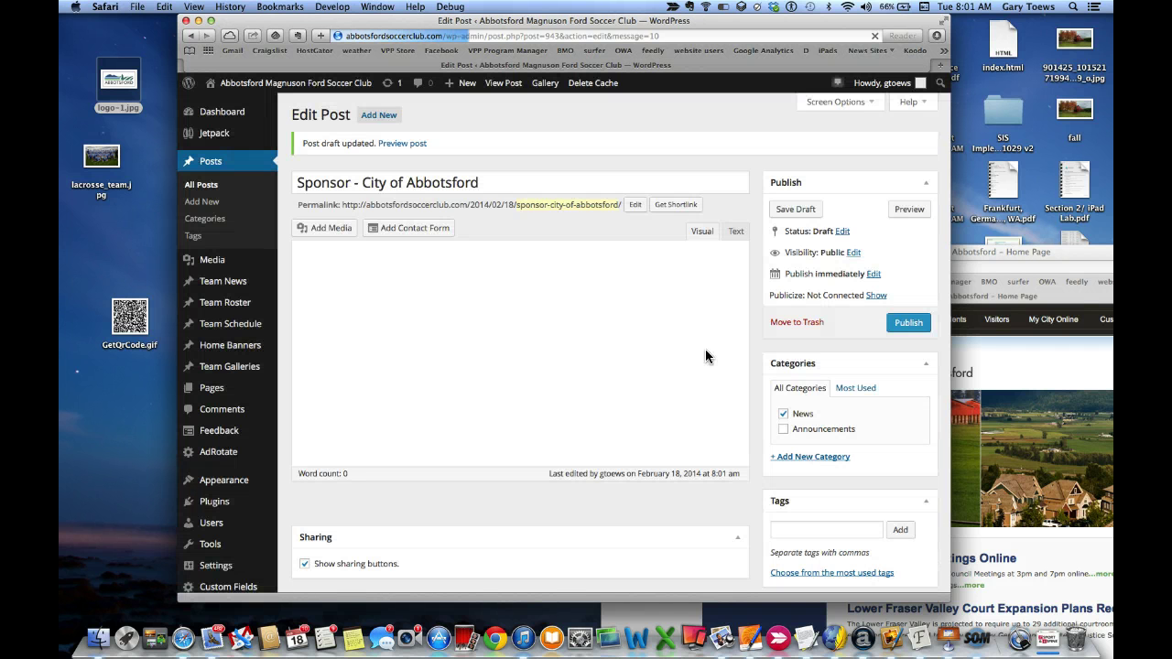
# Switch the editor to the Text view and copy the logo's link HTML
pyautogui.click(736, 231)
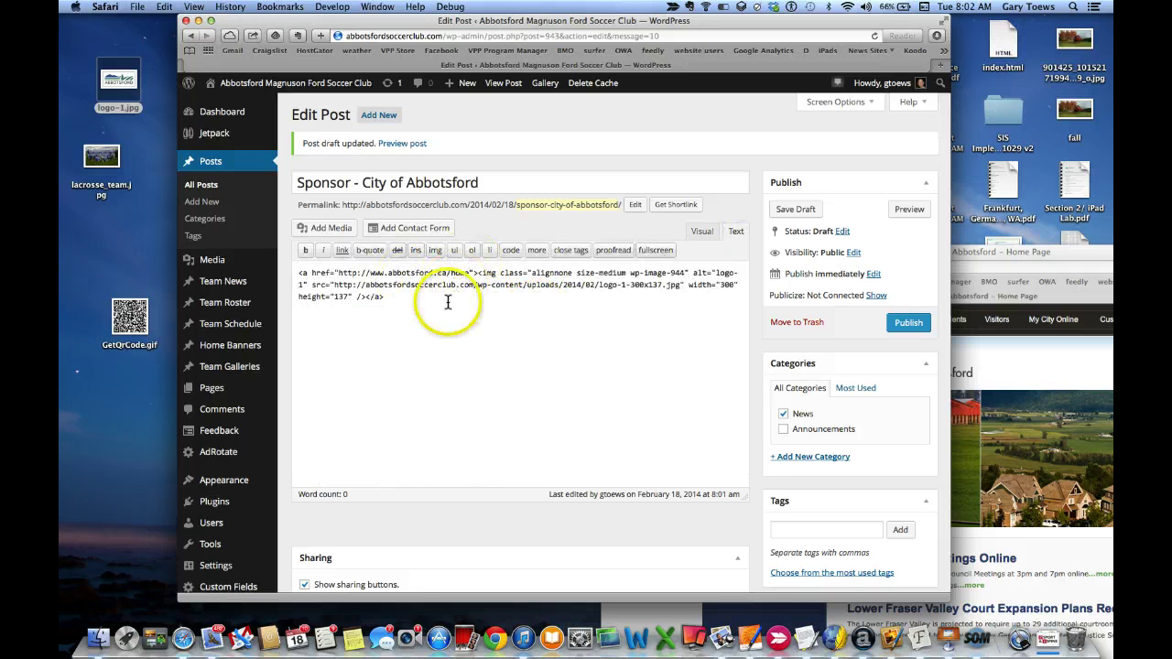
pyautogui.moveTo(394, 296); pyautogui.dragTo(293, 272)
pyautogui.press('super+c')
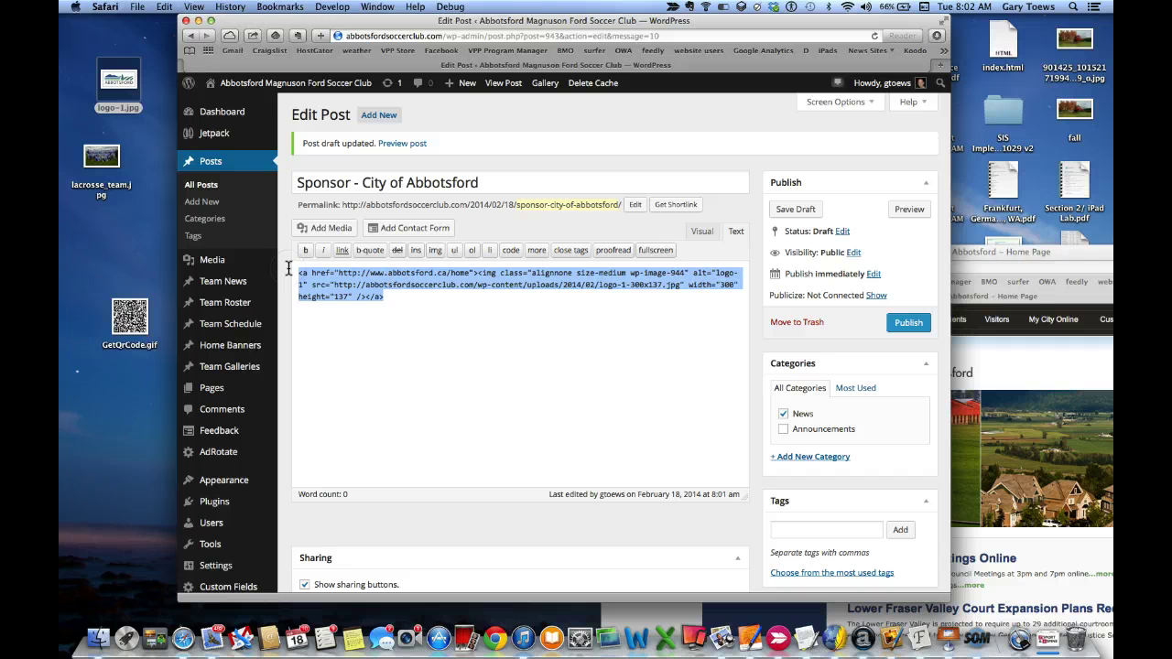
pyautogui.click(164, 6)
pyautogui.click(173, 66)
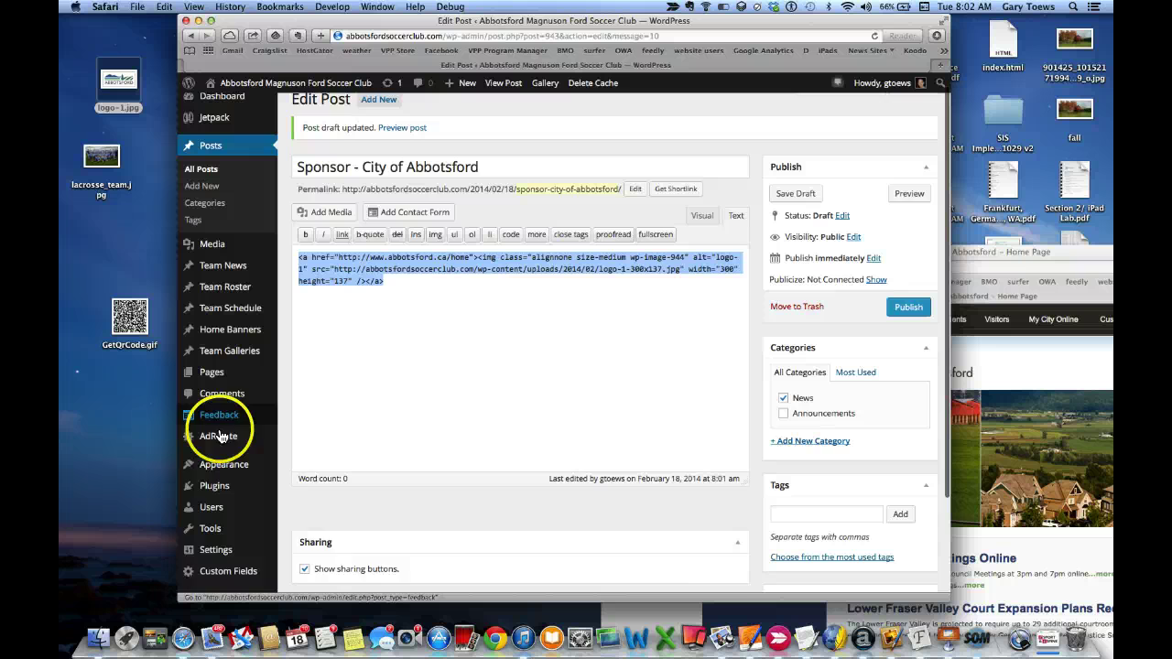
pyautogui.scroll(-1, 220, 436)
pyautogui.moveTo(220, 430)
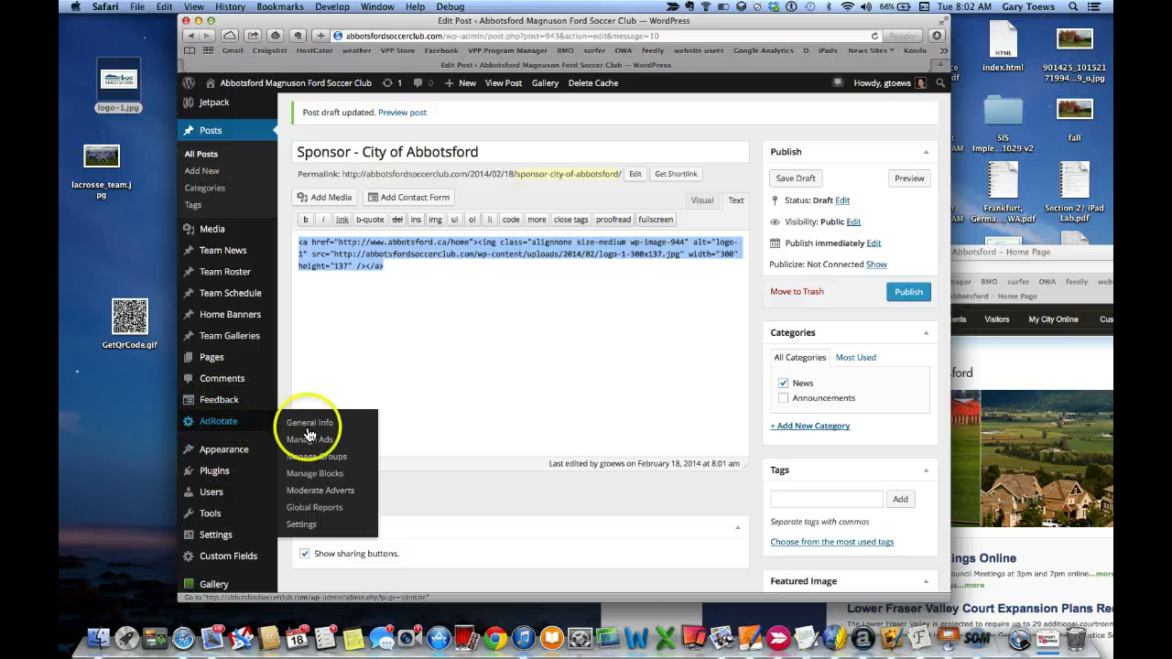
# Add and save a new AdRotate advert titled 'City of Abbotsford' with the copied logo HTML as its AdCode
pyautogui.click(309, 446)
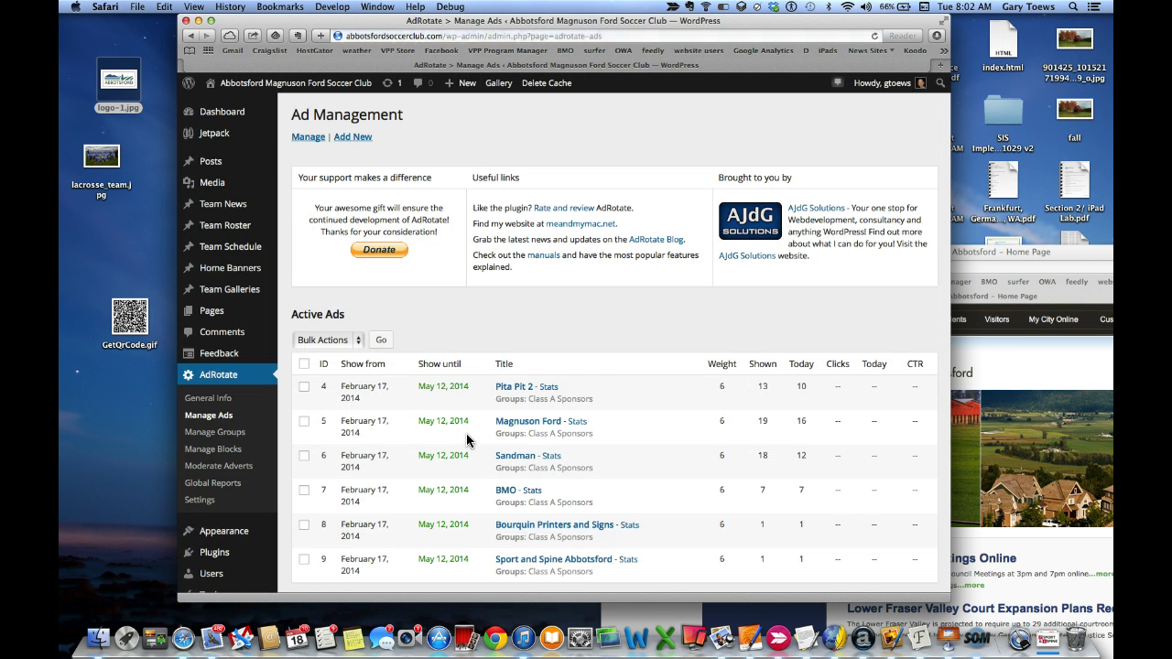
pyautogui.click(354, 139)
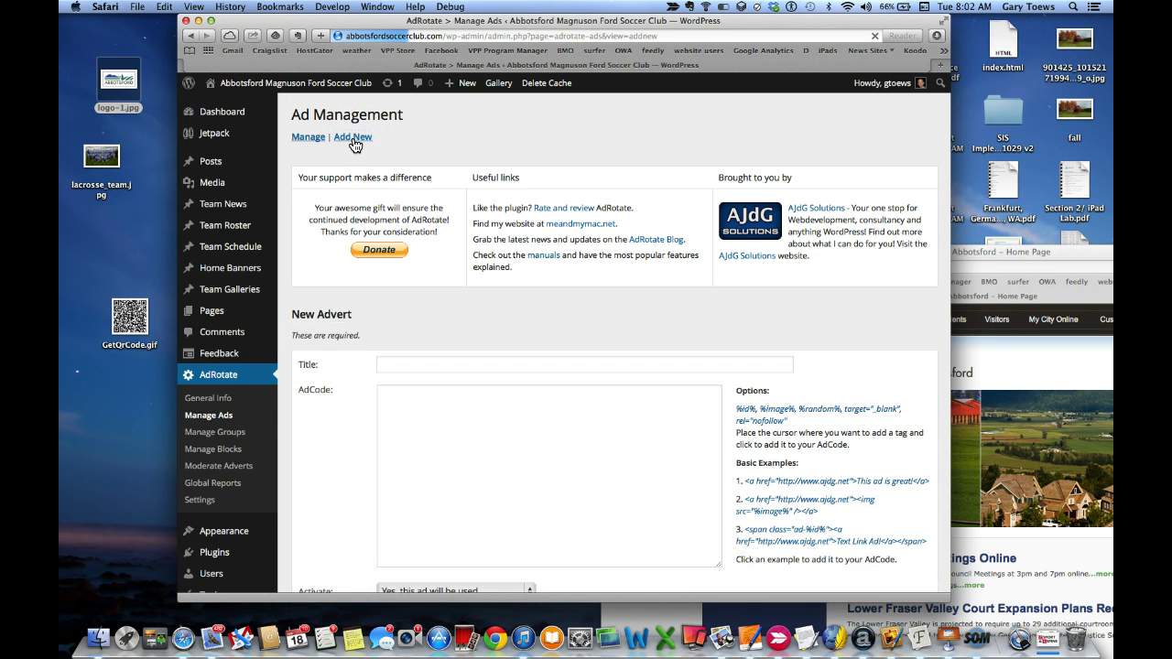
pyautogui.click(435, 357)
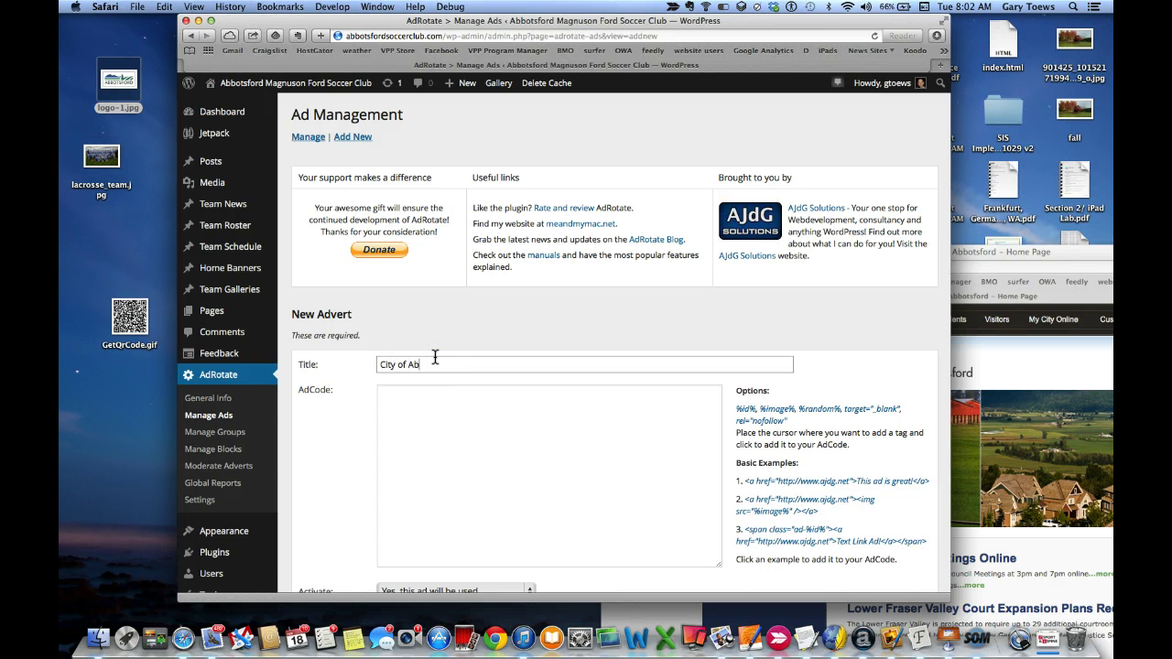
pyautogui.write('City of Abbotsford')
pyautogui.click(460, 433)
pyautogui.scroll(-1, 462, 433)
pyautogui.press('super+v')
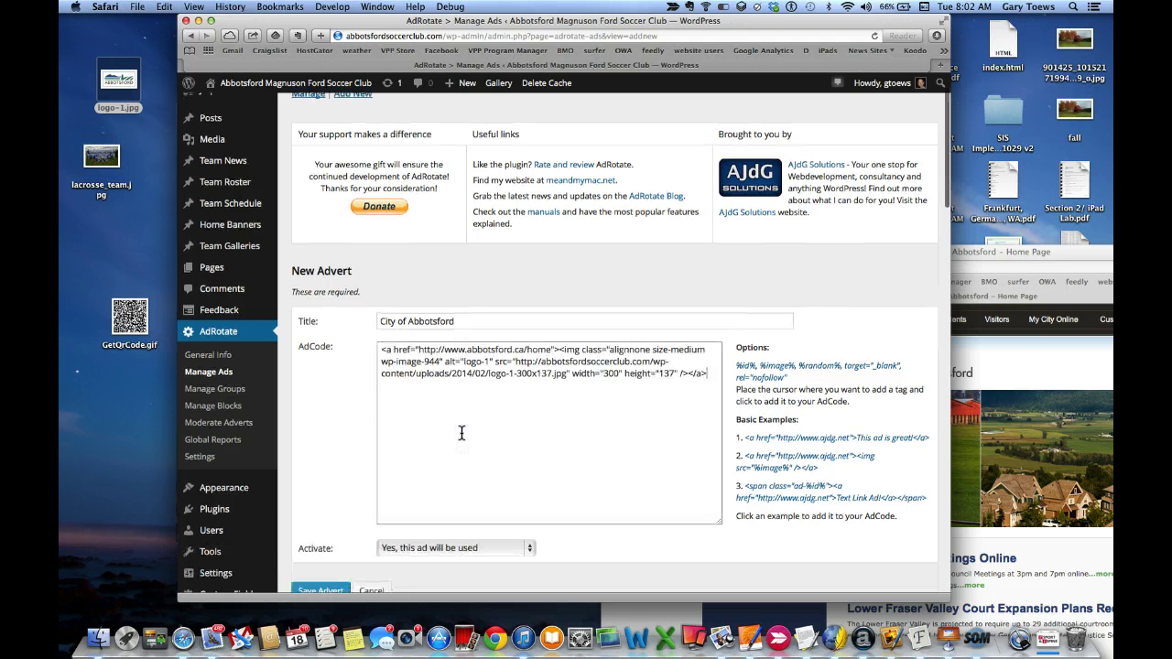
pyautogui.scroll(-3, 462, 433)
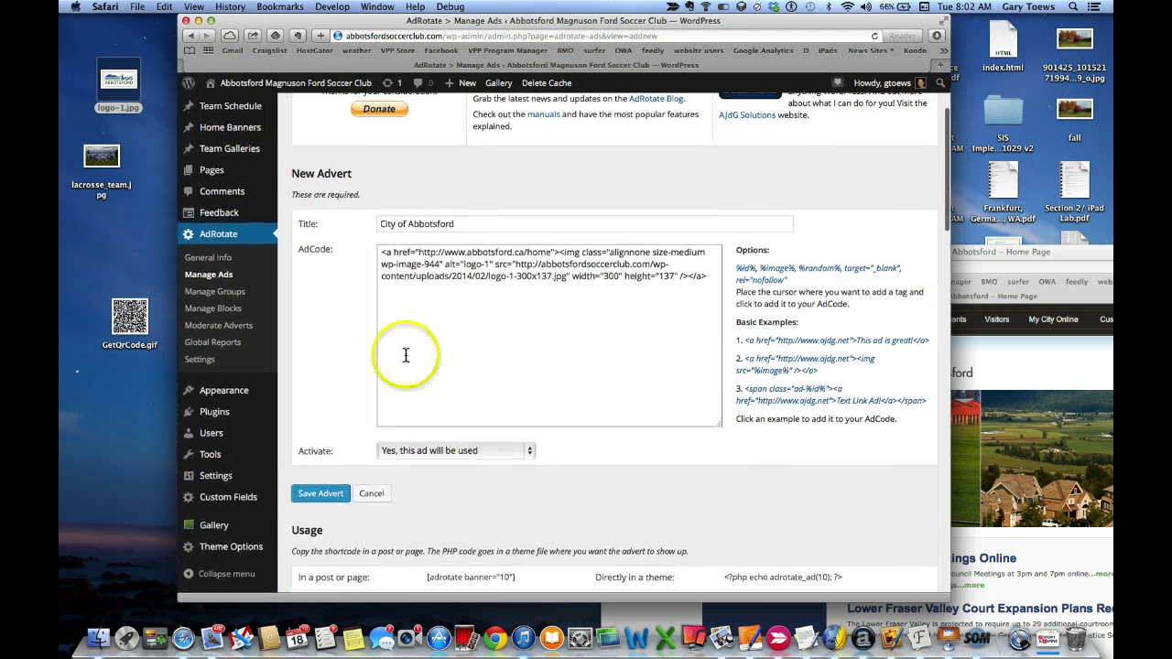
pyautogui.click(322, 497)
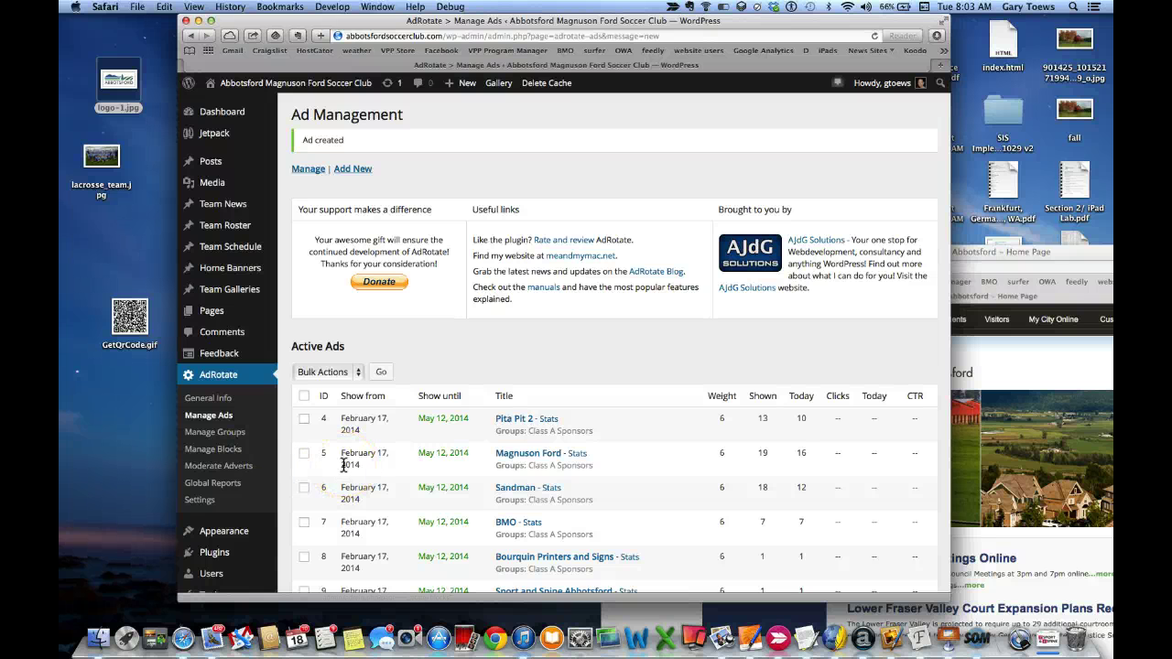
# Tick ad 10 - City of Abbotsford in the Class A Sponsors group and save the group
pyautogui.click(229, 432)
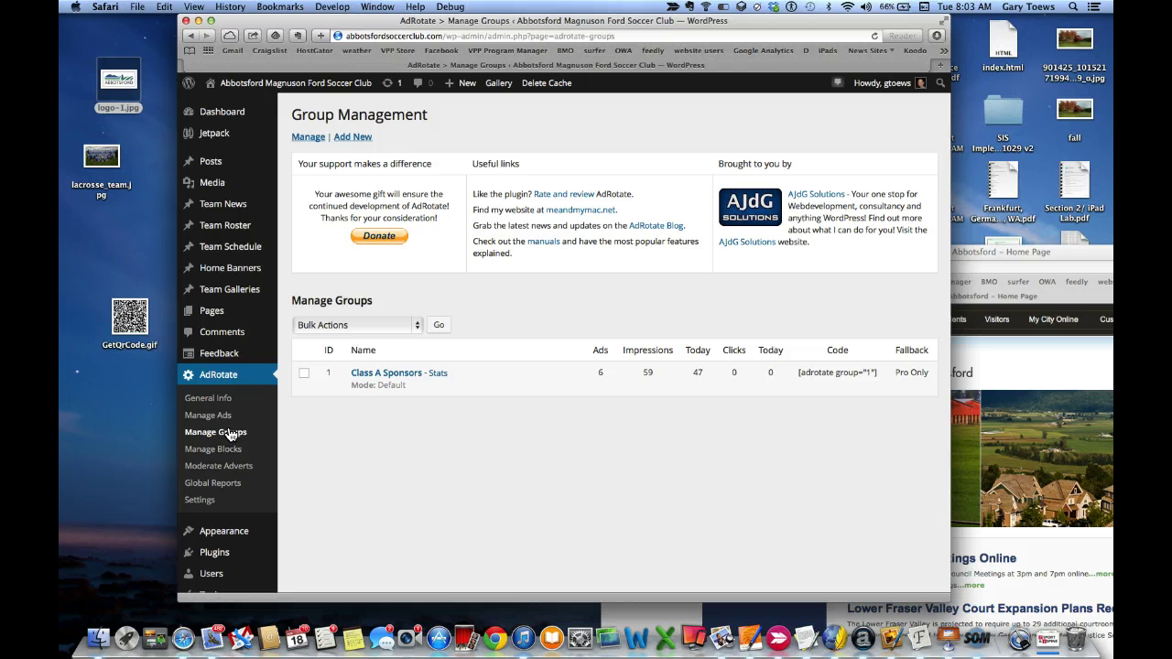
pyautogui.click(400, 382)
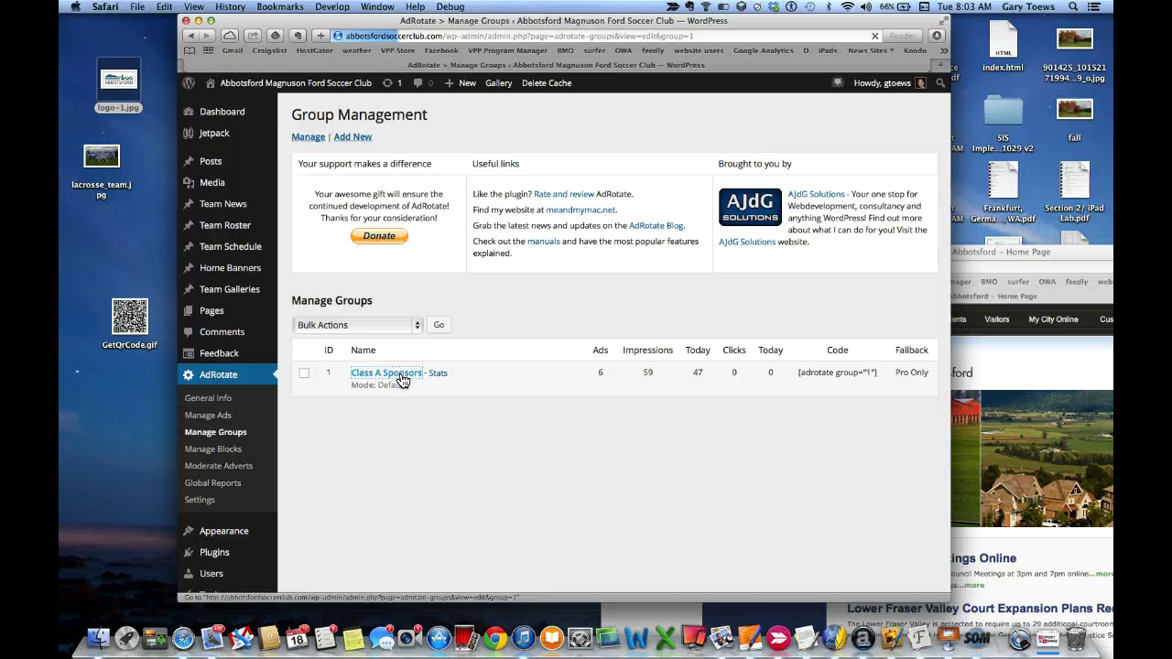
pyautogui.click(505, 309)
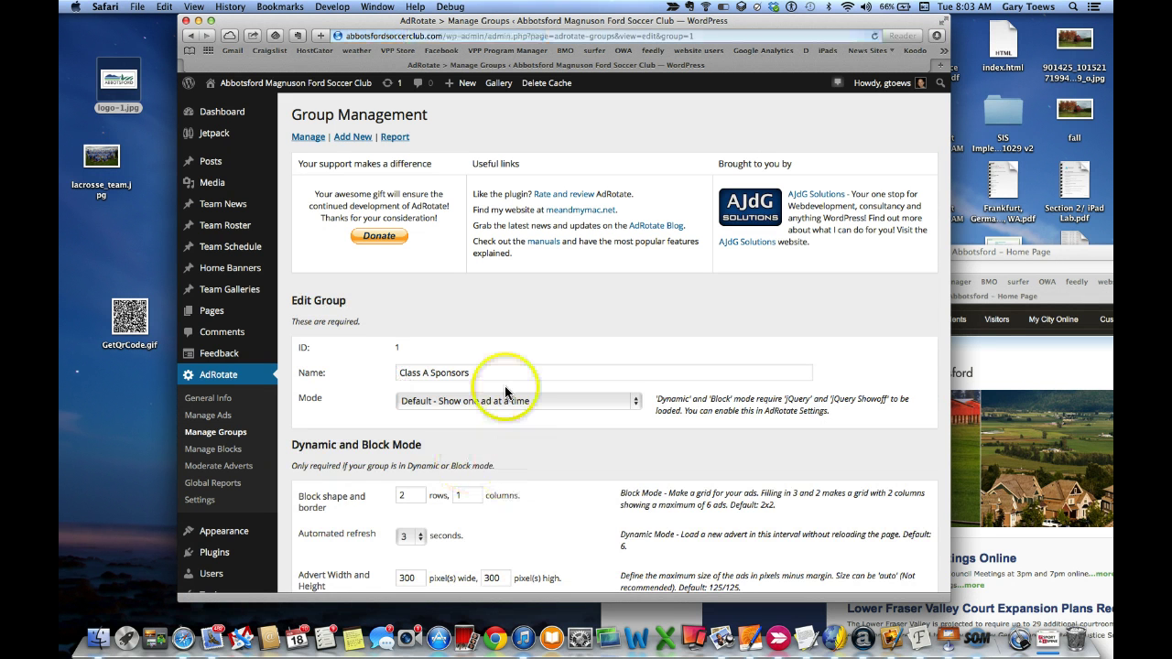
pyautogui.scroll(-6, 505, 385)
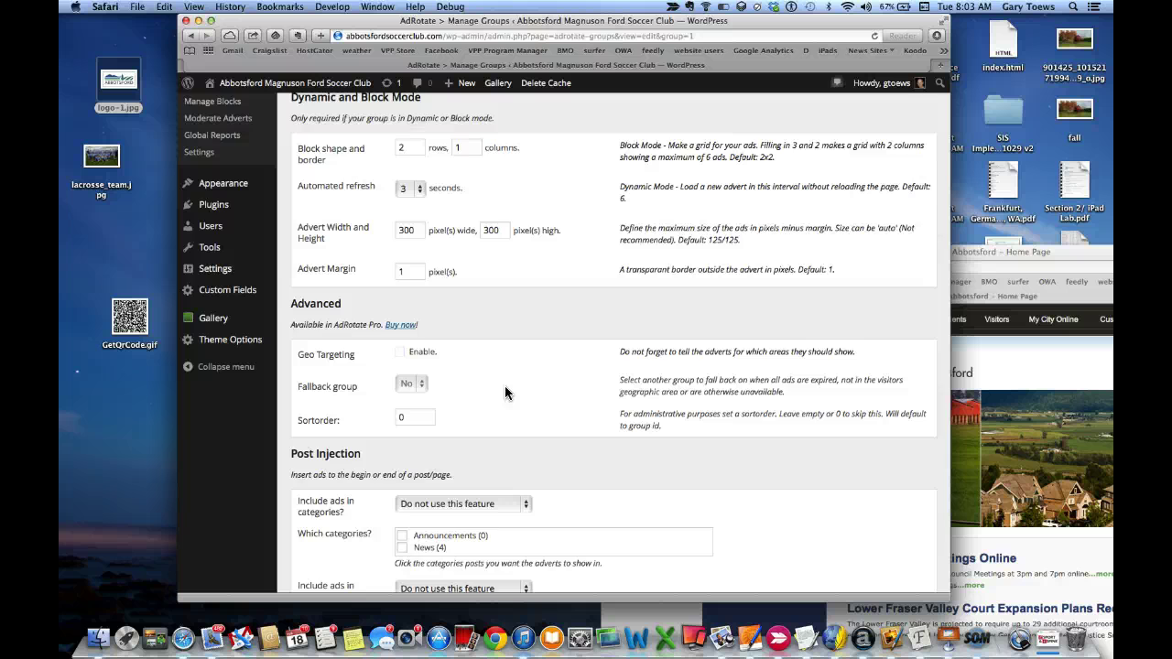
pyautogui.scroll(-8, 505, 392)
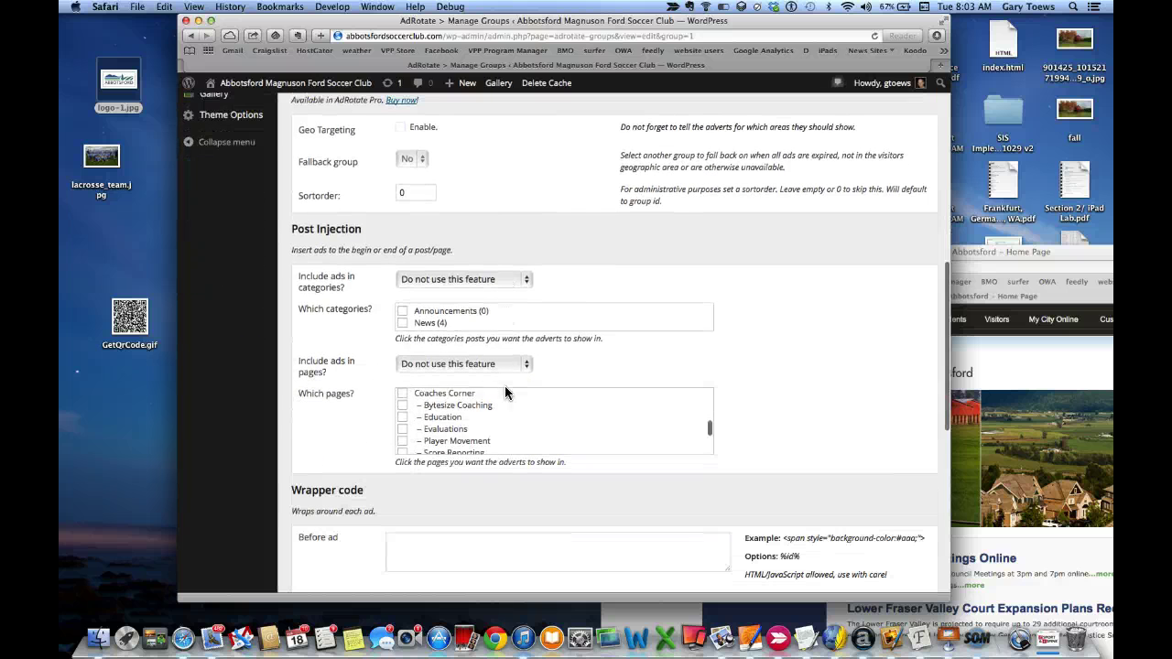
pyautogui.click(764, 432)
pyautogui.scroll(-10, 766, 432)
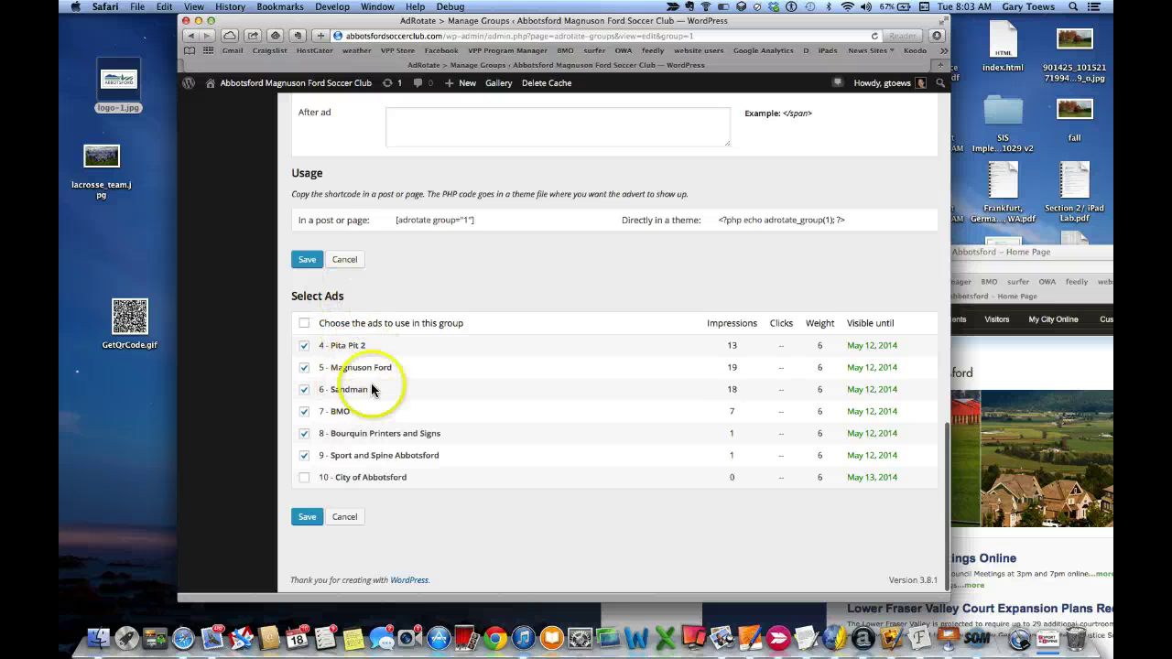
pyautogui.click(304, 478)
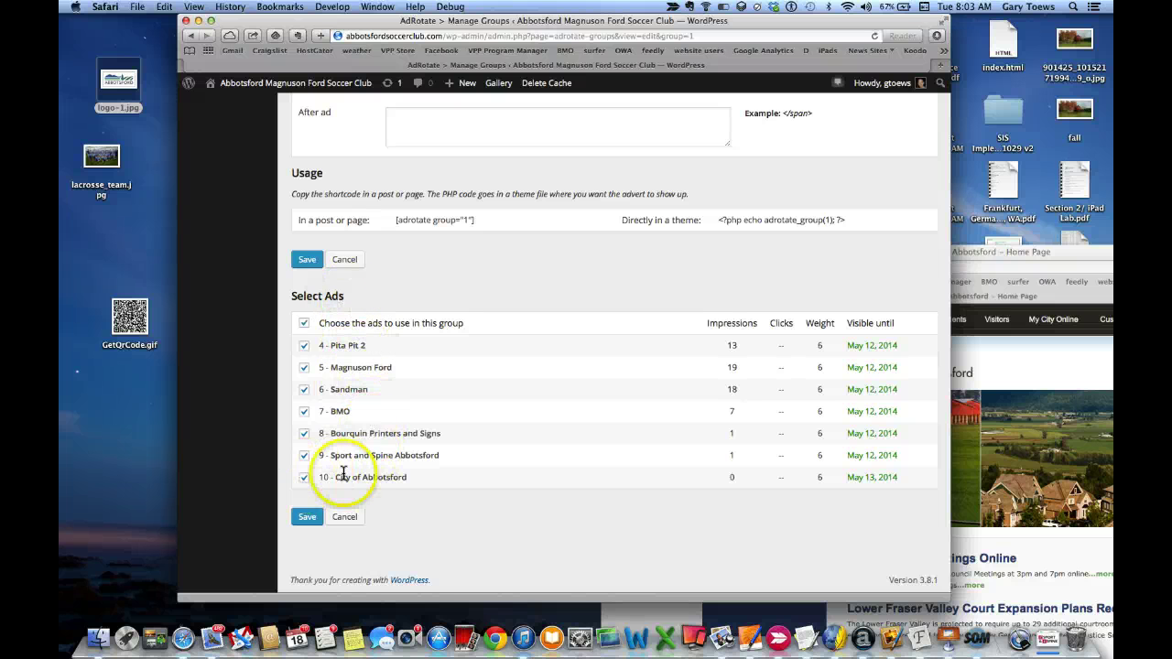
pyautogui.click(305, 518)
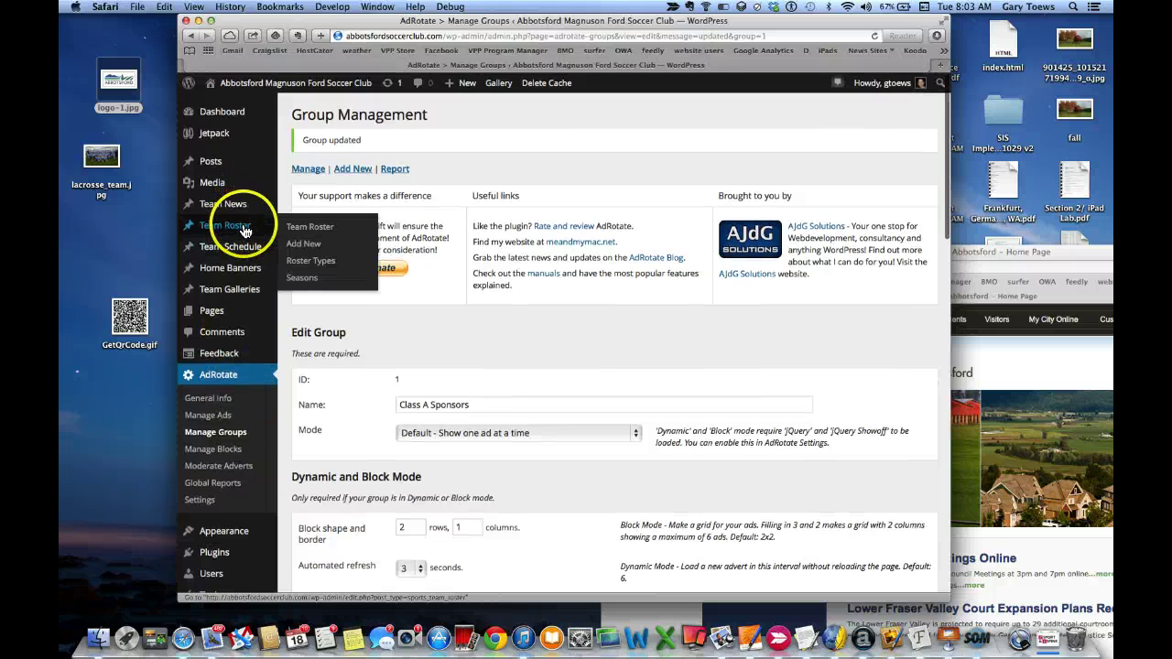
# On the Widgets page, re-save the Right Sidebar's AdRotate: Our Sponsors widget with group ID 1
pyautogui.scroll(-5, 236, 302)
pyautogui.moveTo(229, 334)
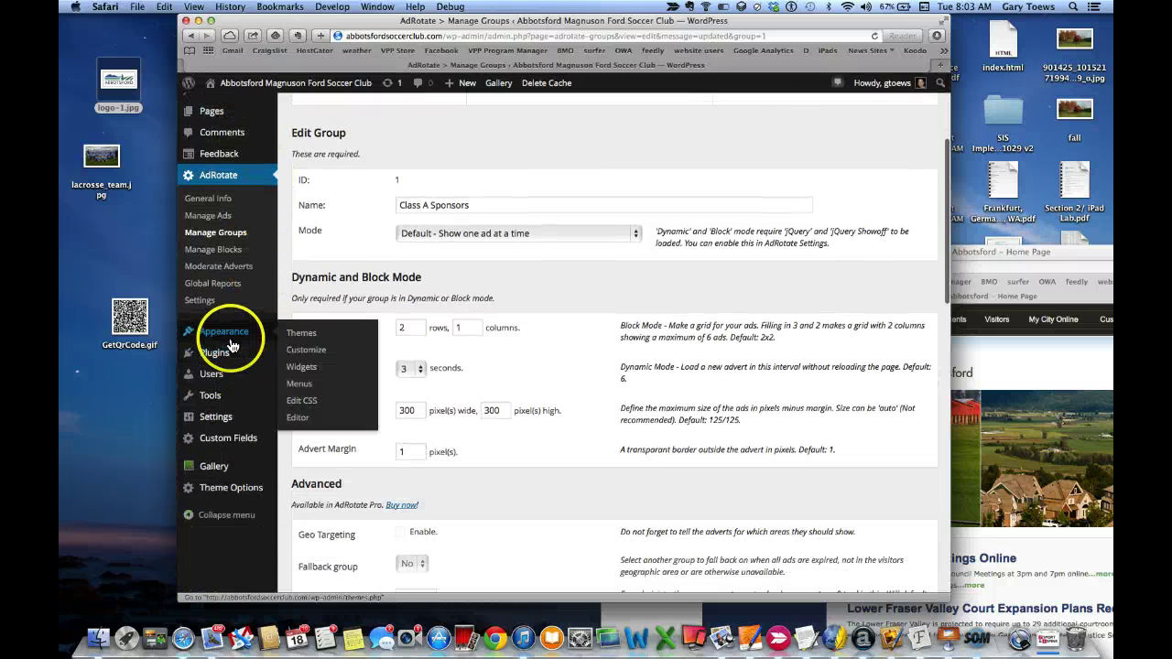
pyautogui.click(311, 370)
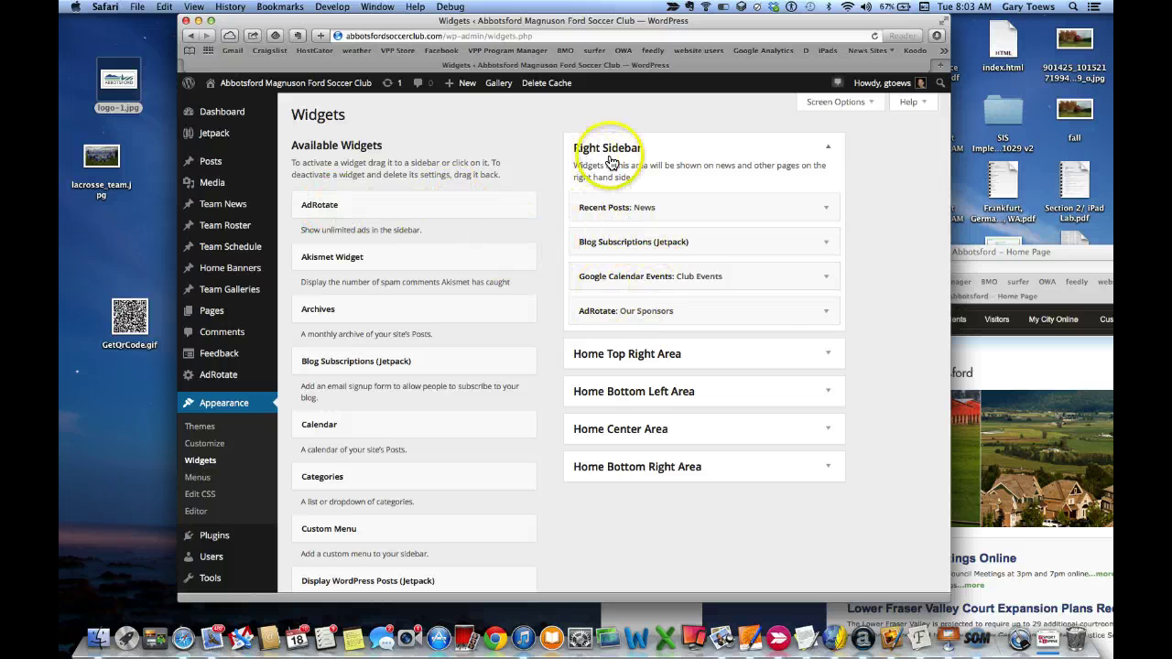
pyautogui.click(824, 312)
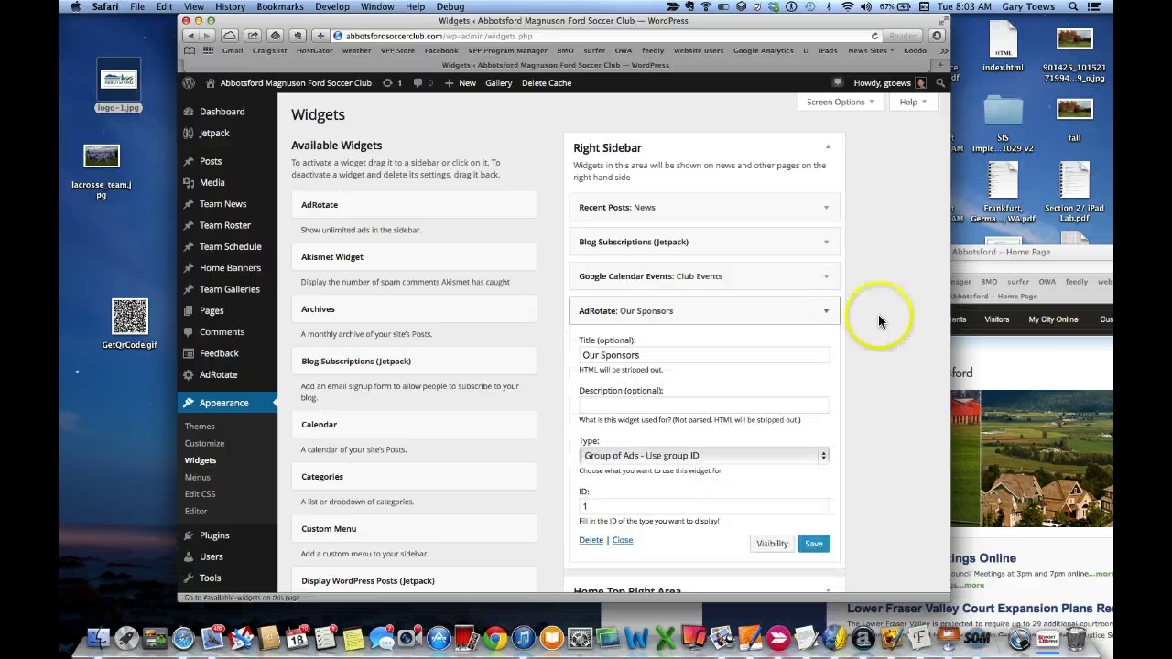
pyautogui.scroll(-2, 893, 308)
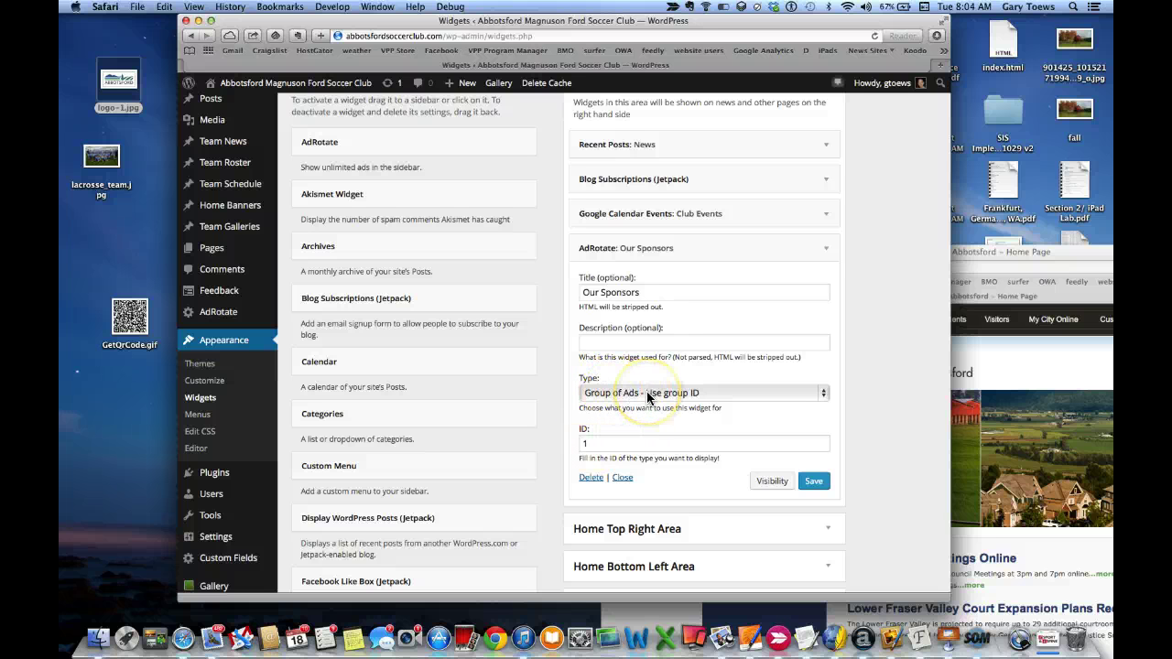
pyautogui.click(640, 445)
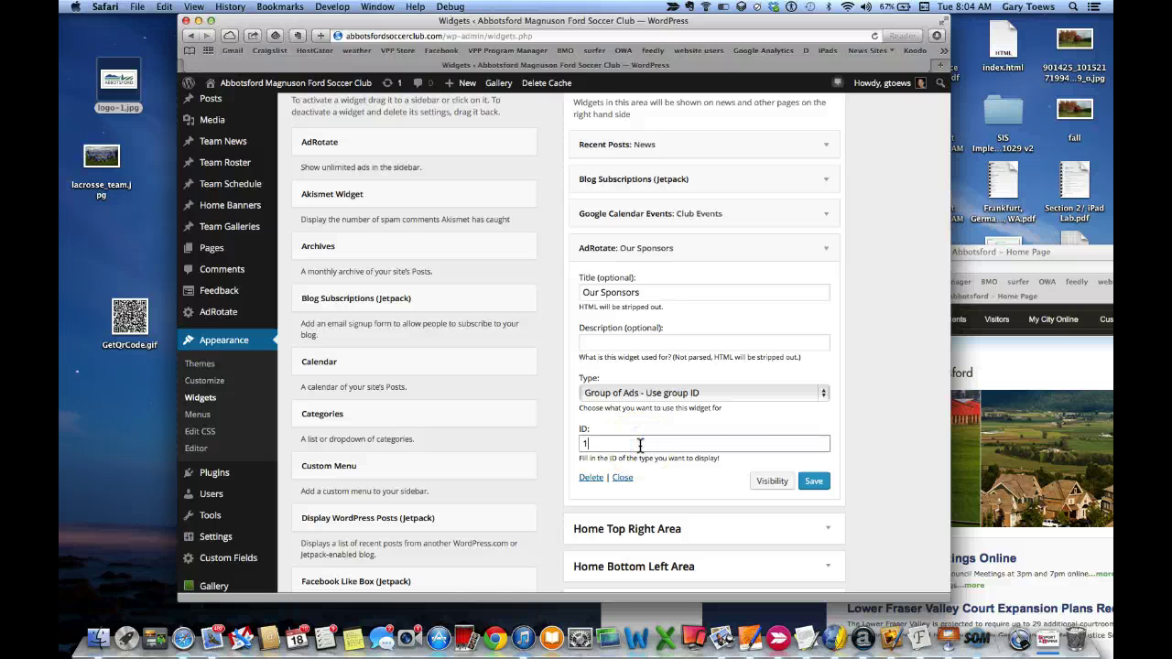
pyautogui.click(814, 482)
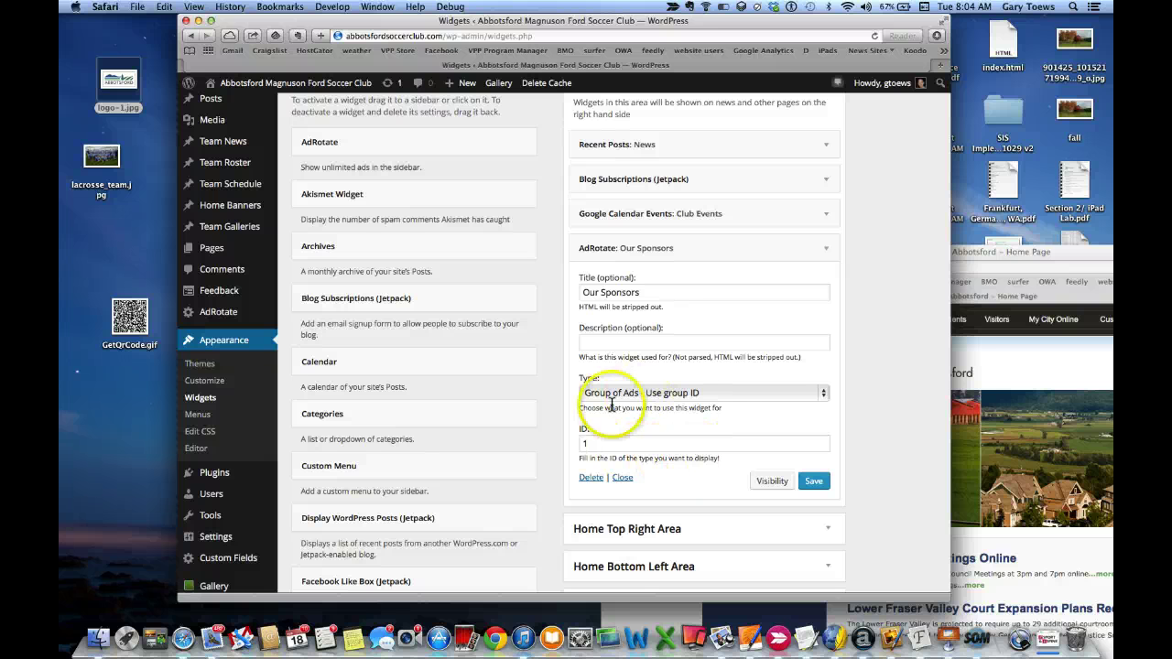
# Collapse the Right Sidebar widget area
pyautogui.scroll(-3, 643, 411)
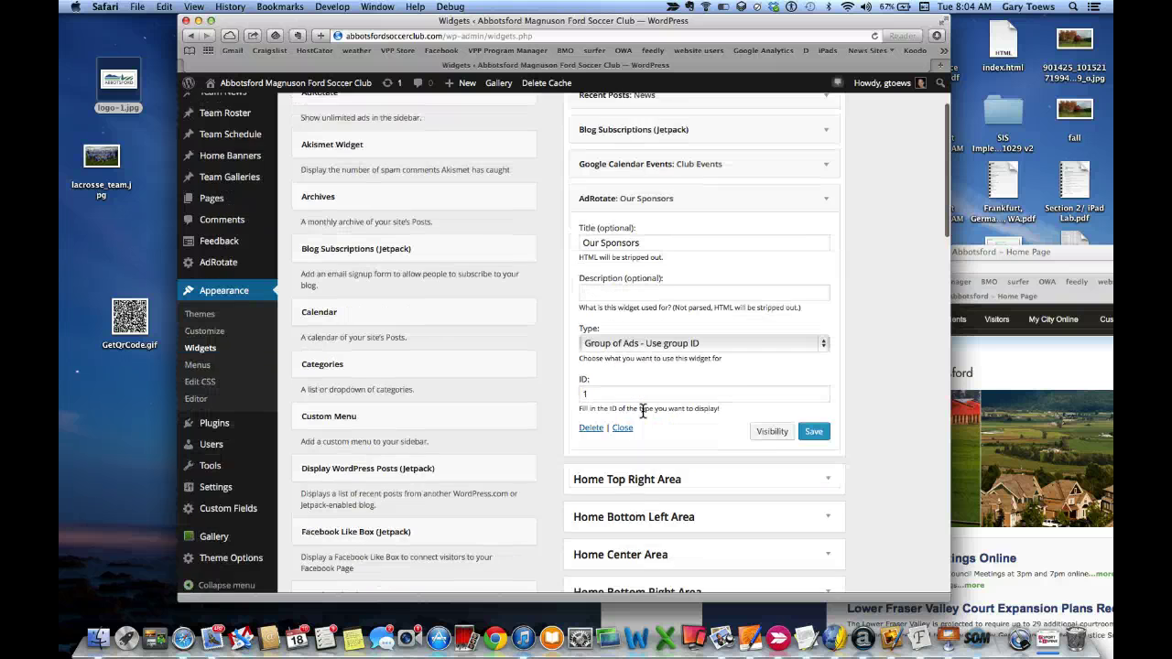
pyautogui.scroll(5, 643, 411)
pyautogui.scroll(-1, 643, 411)
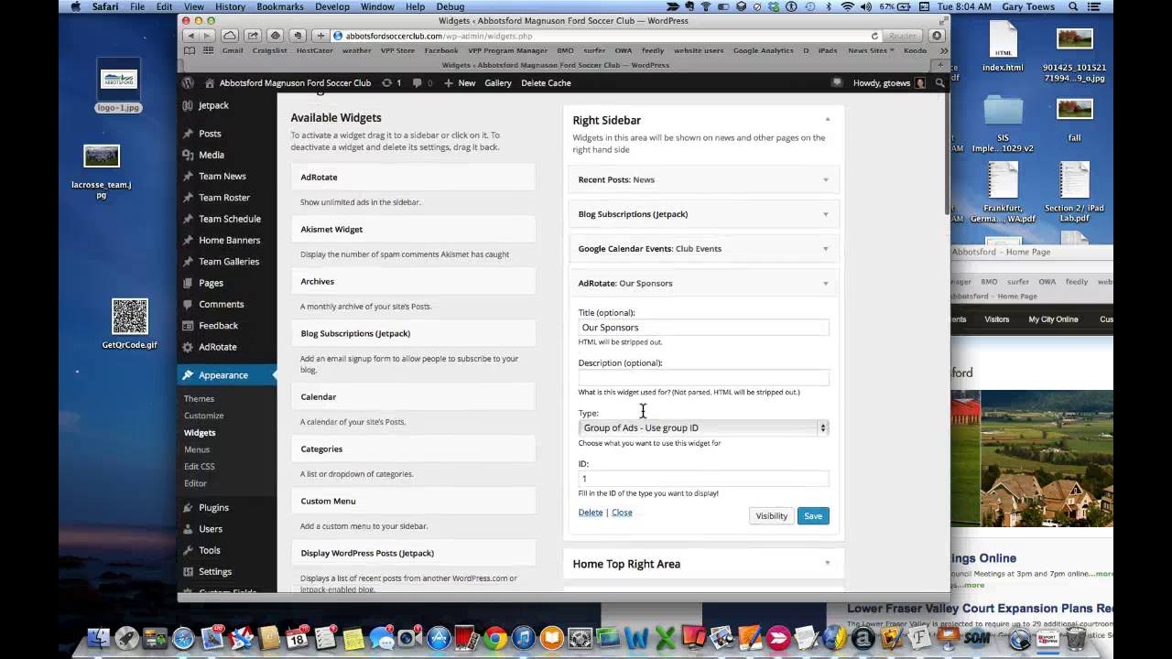
pyautogui.scroll(1, 643, 411)
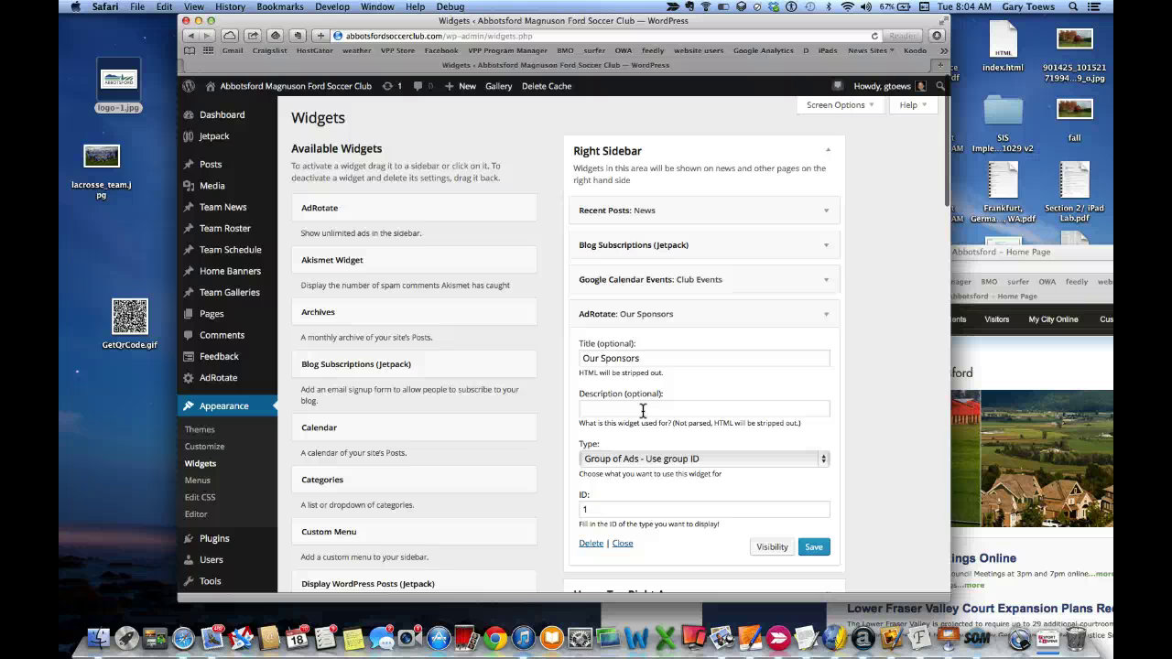
pyautogui.scroll(-1, 643, 411)
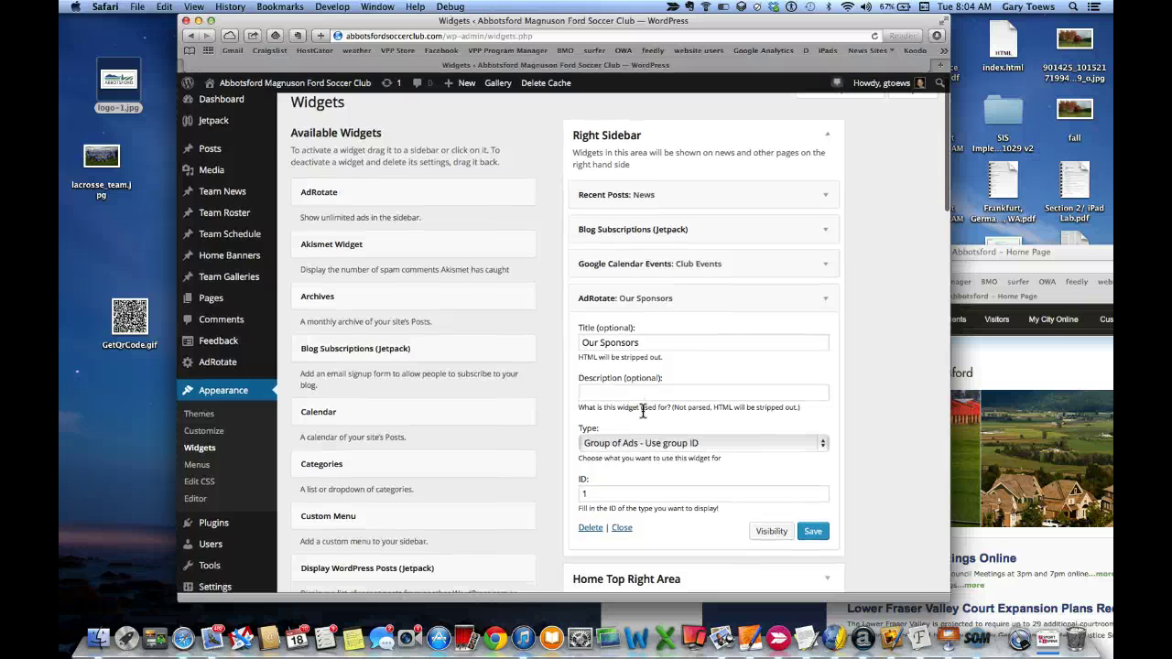
pyautogui.click(829, 140)
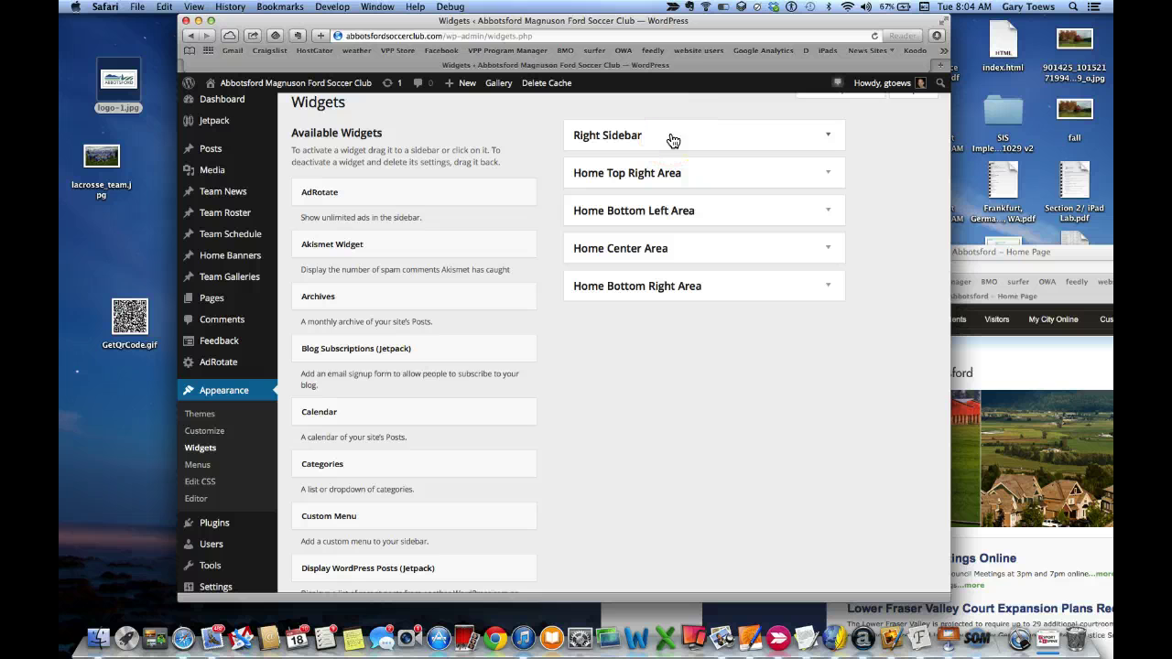
# In Home Bottom Right Area, re-save the AdRotate: Our Sponsors widget showing group ID 1
pyautogui.click(830, 289)
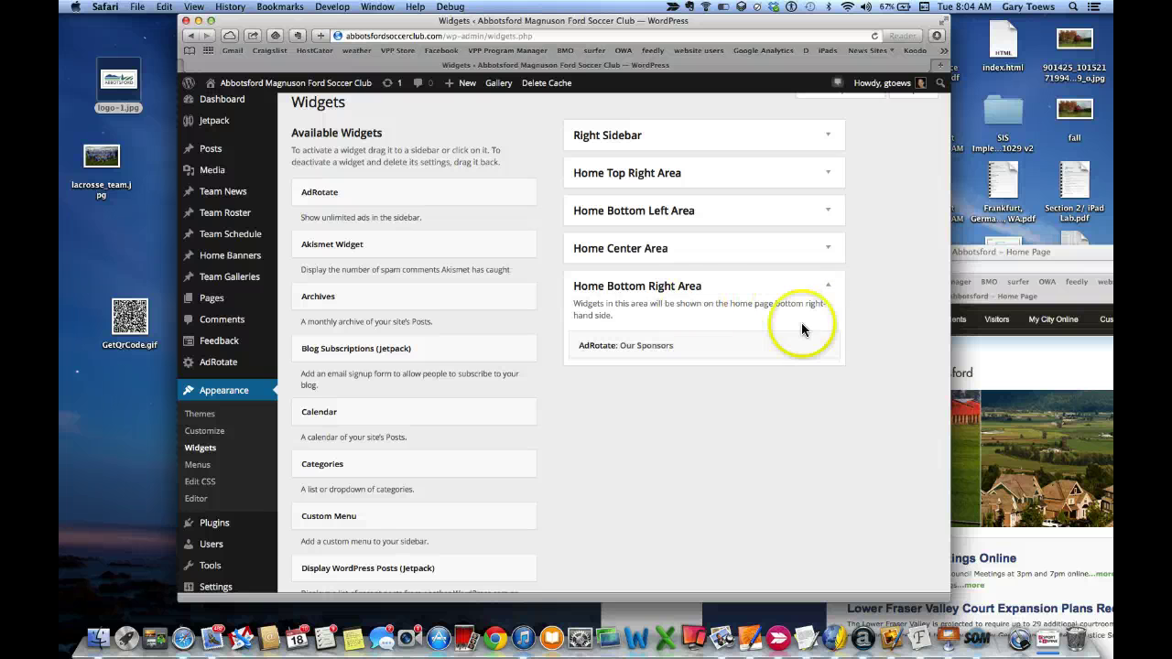
pyautogui.click(831, 348)
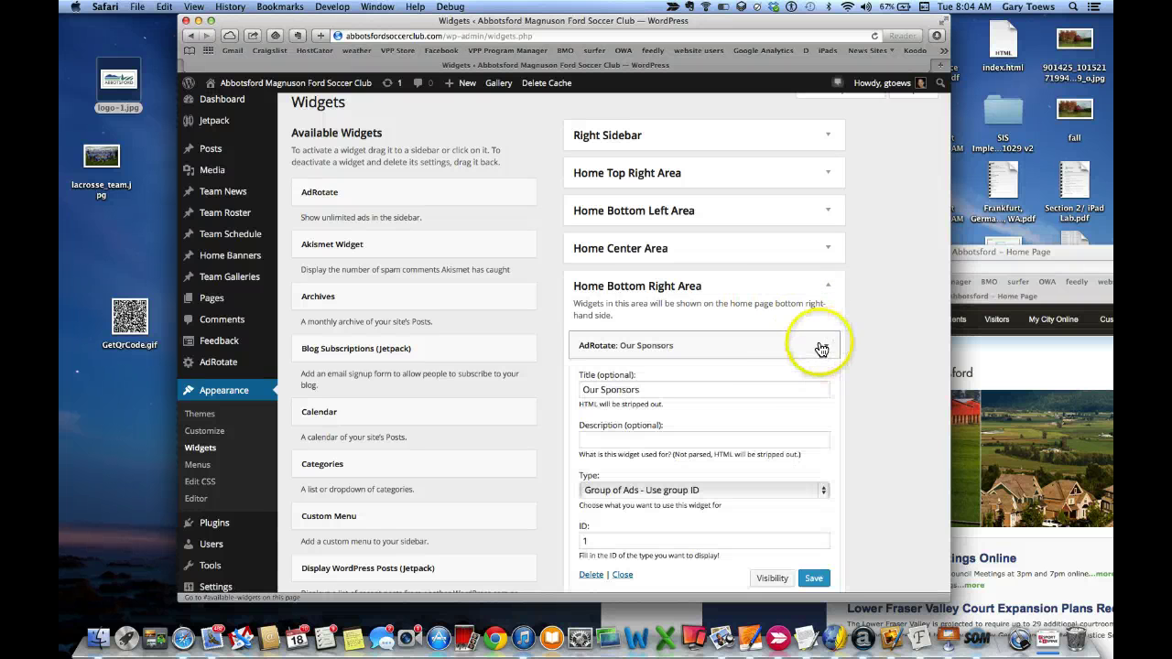
pyautogui.scroll(-3, 788, 430)
pyautogui.click(814, 477)
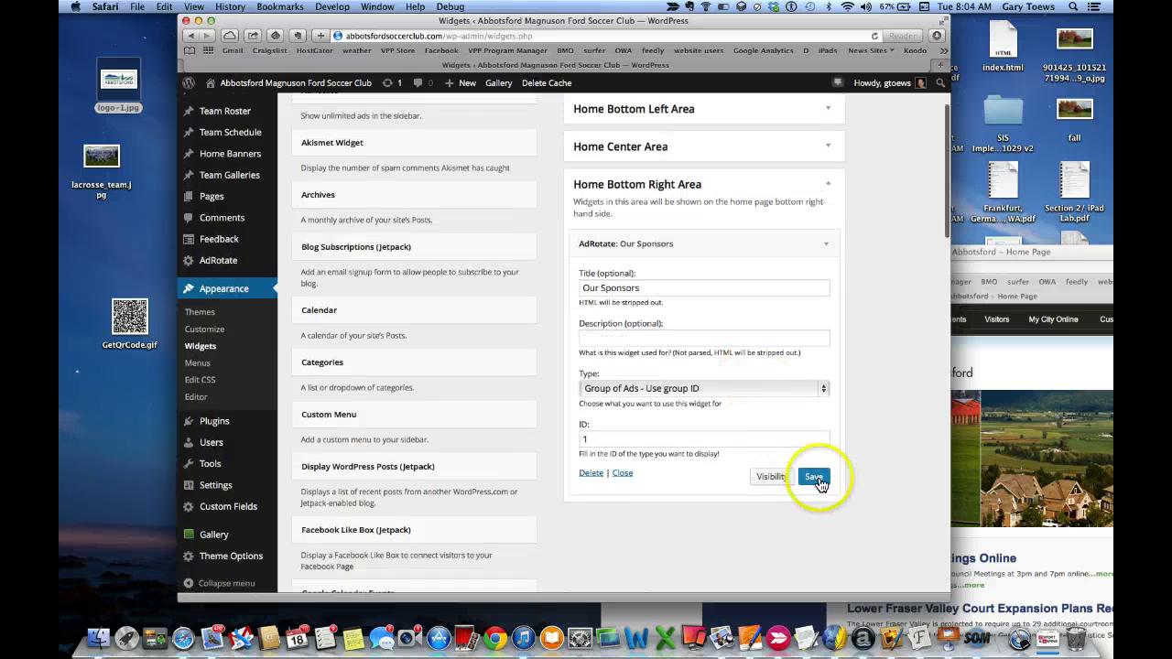
pyautogui.scroll(3, 797, 472)
pyautogui.rightClick(793, 465)
pyautogui.click(777, 420)
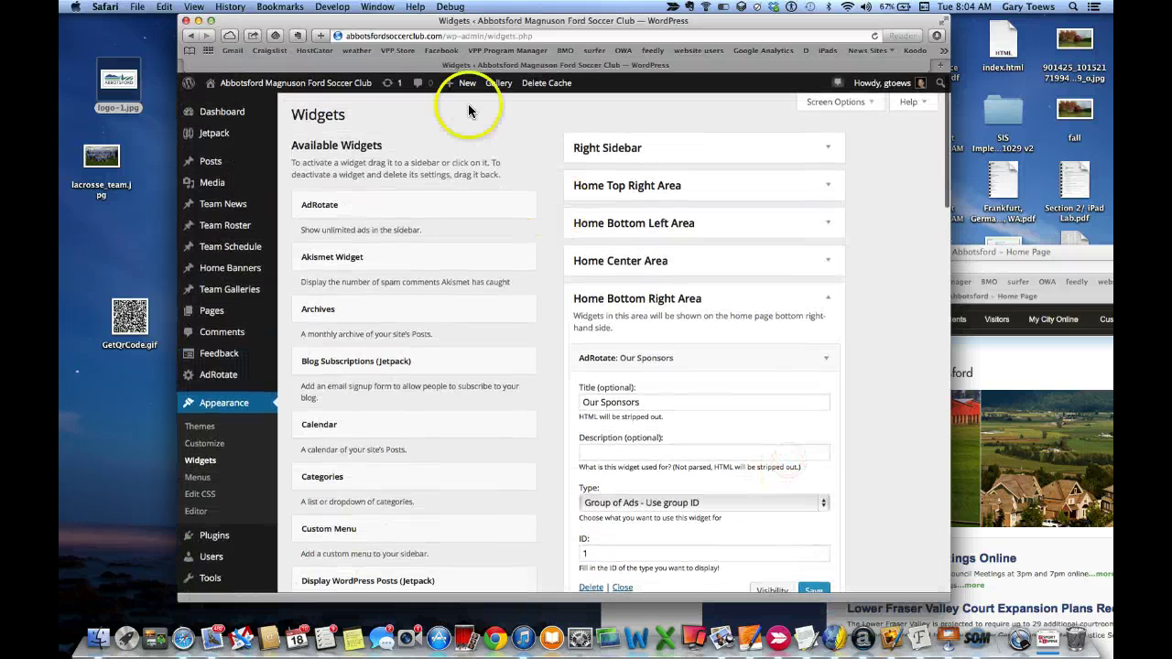
# Visit the live club site and test the Pita Pit and Sandman sponsor ad links
pyautogui.click(281, 84)
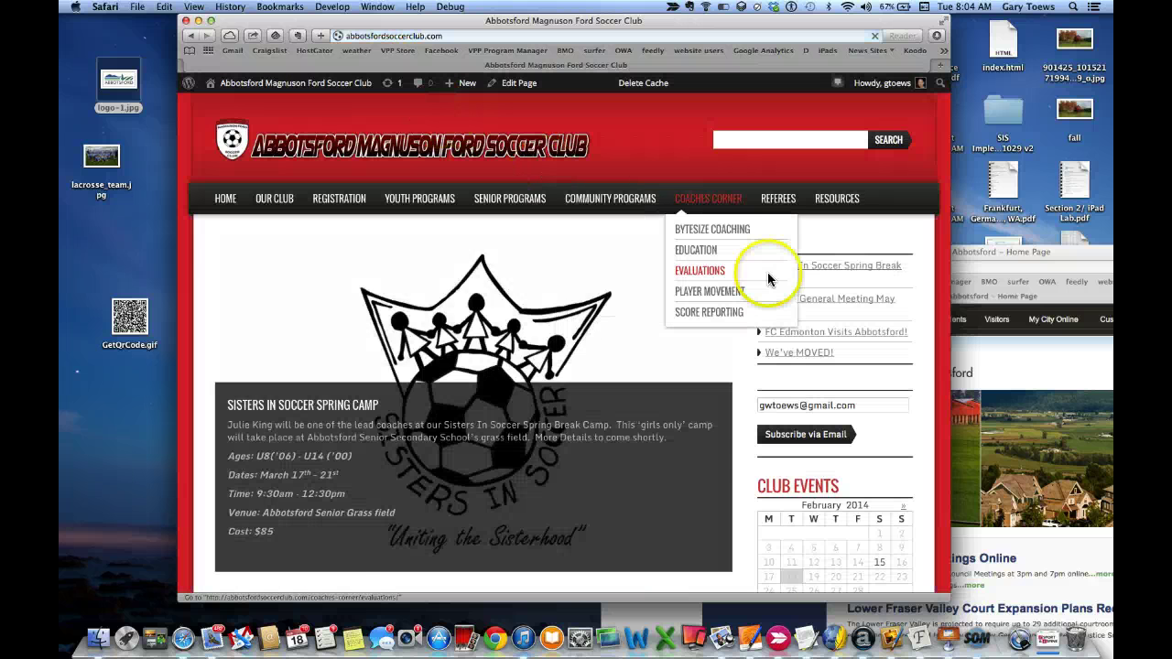
pyautogui.scroll(-5, 759, 265)
pyautogui.scroll(-1, 768, 279)
pyautogui.keyDown('super'); pyautogui.click(742, 354); pyautogui.keyUp('super')
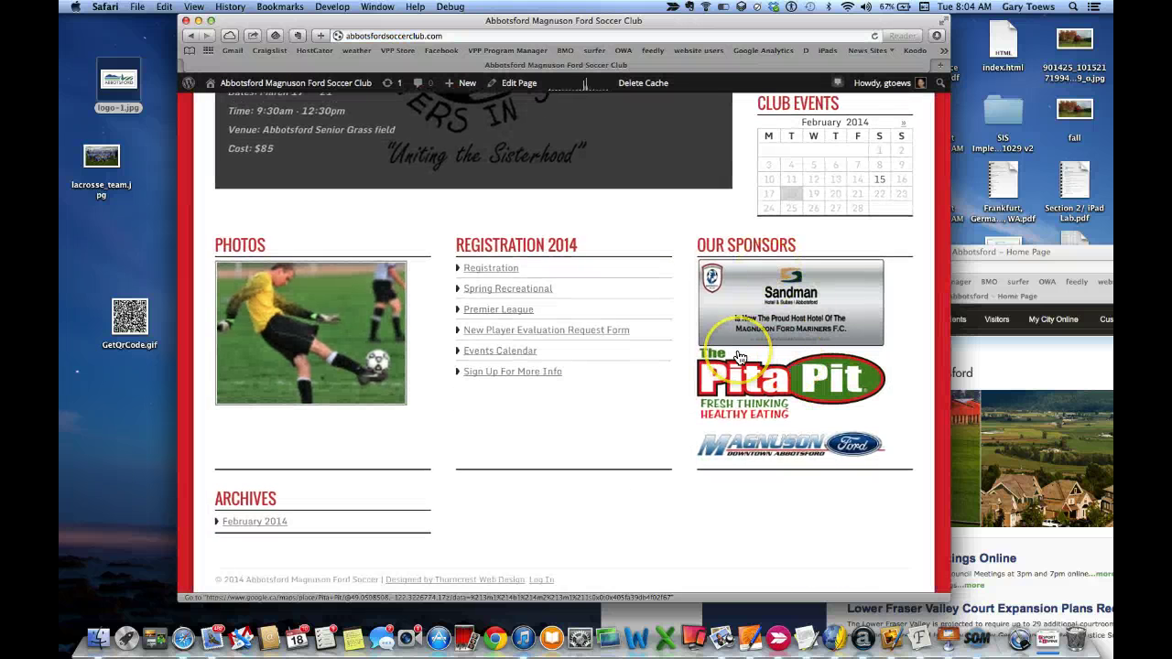
pyautogui.click(811, 360)
pyautogui.click(805, 281)
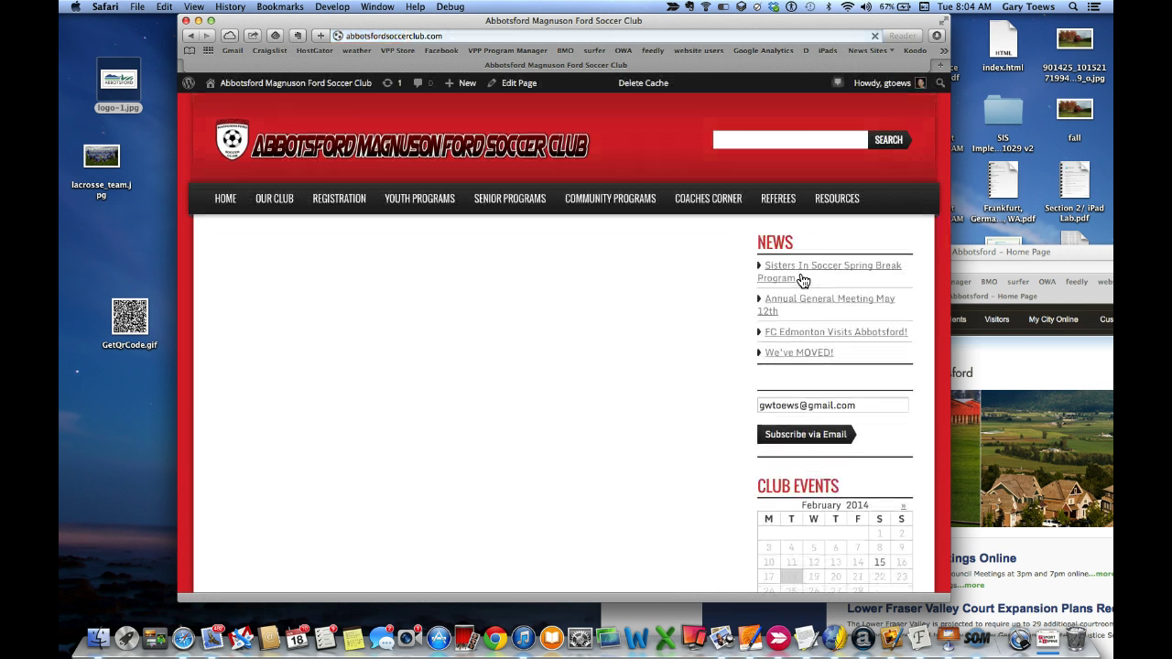
# Reload the homepage until the Abbotsford ad rotates into Our Sponsors
pyautogui.scroll(-1, 795, 312)
pyautogui.click(795, 311)
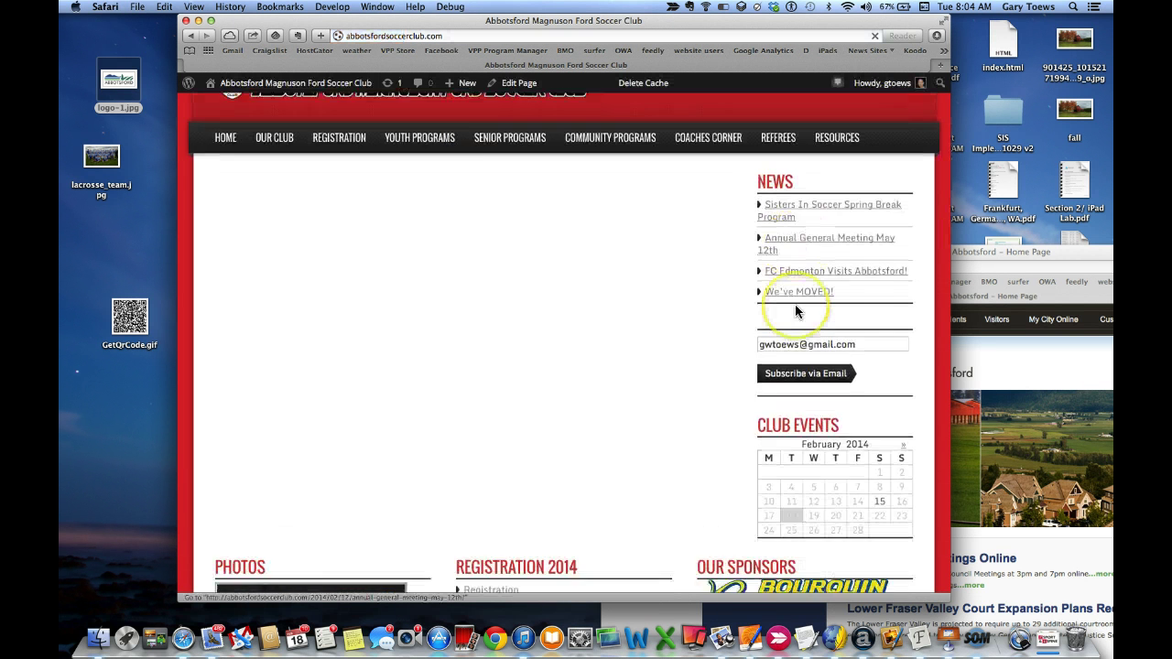
pyautogui.scroll(-5, 795, 311)
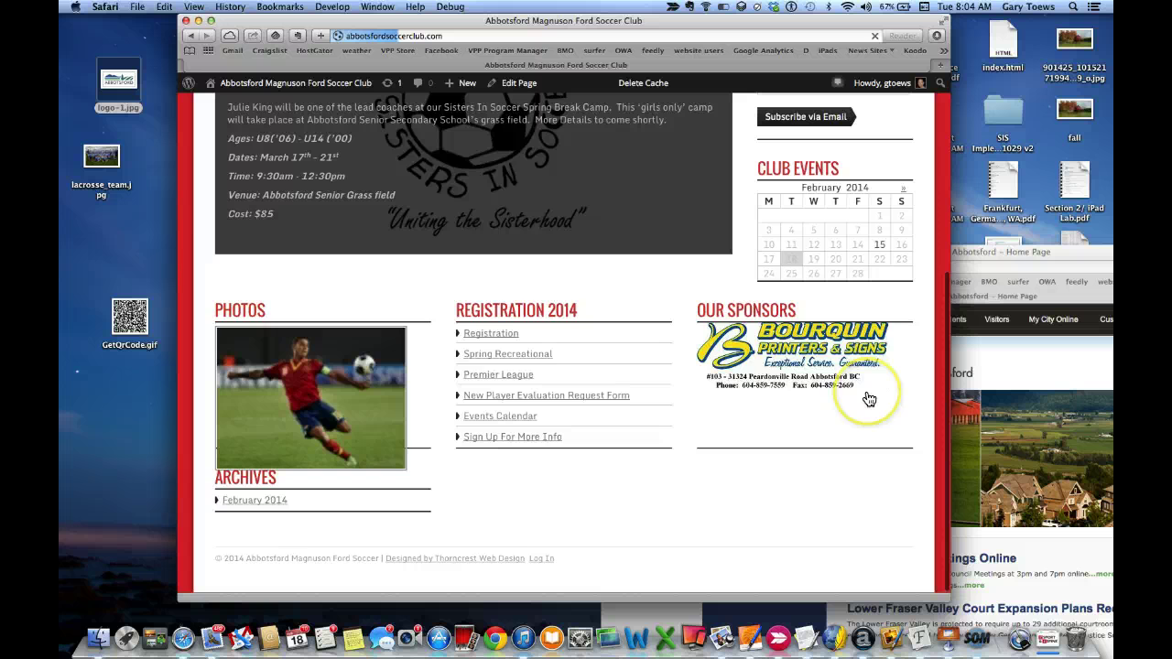
pyautogui.click(890, 335)
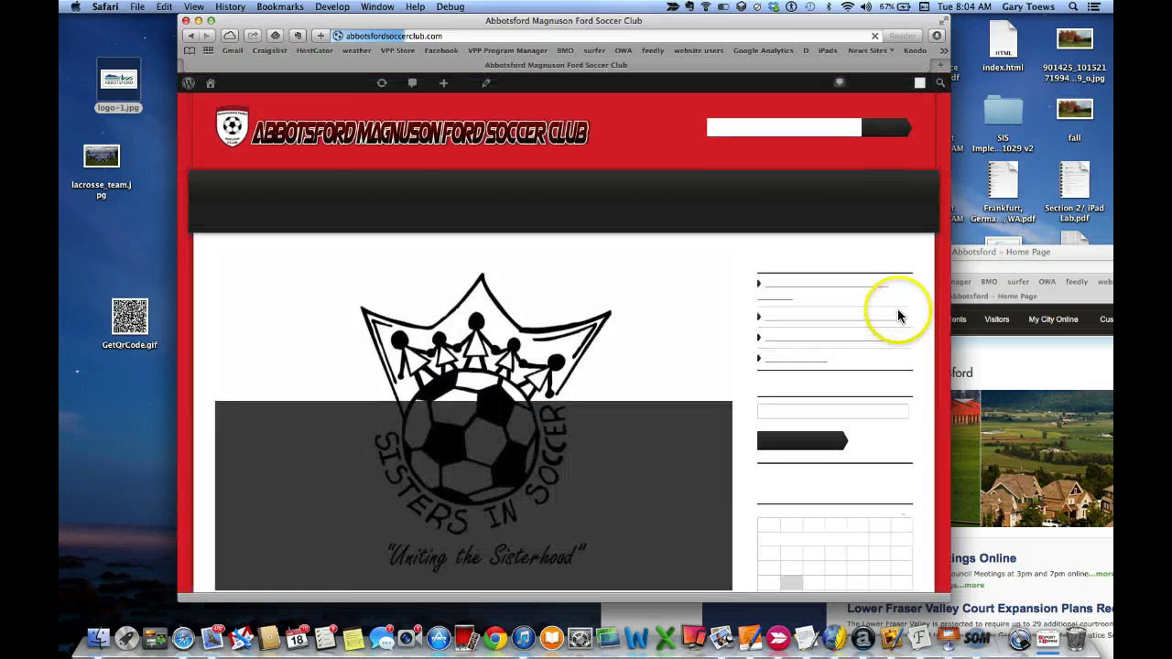
pyautogui.scroll(-5, 897, 318)
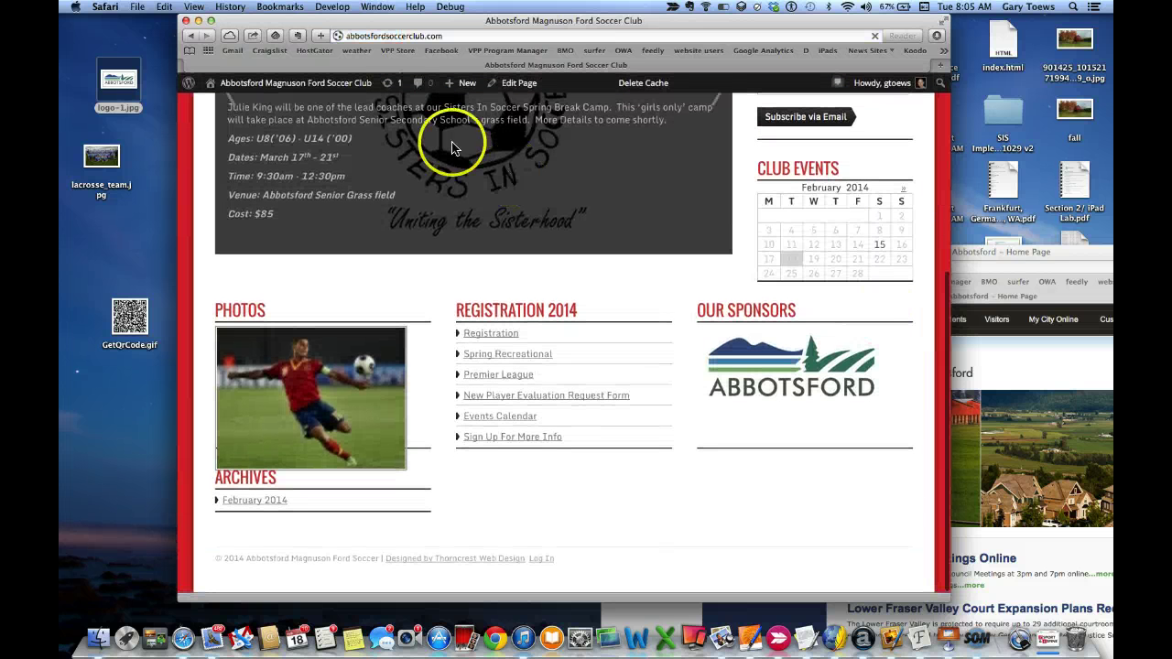